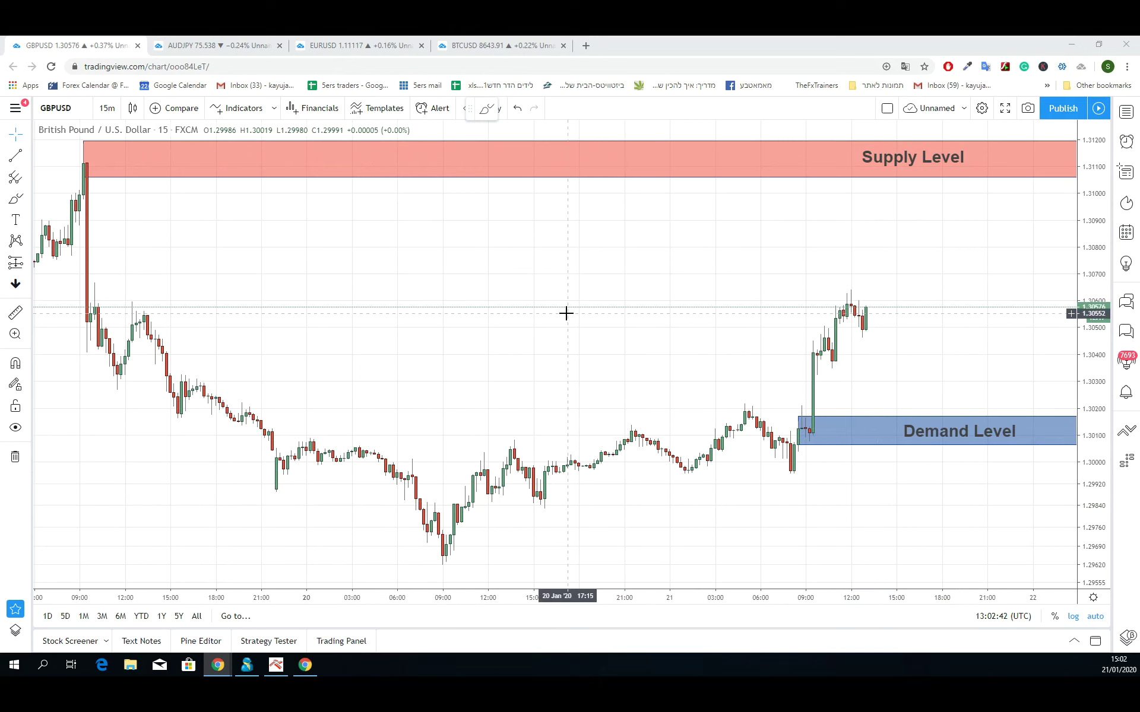
- Draw a trend line from the latest GBPUSD candle at about 1.3057 down to the Demand Level's upper edge at about 1.3017
scroll(565, 313, "down", 3)
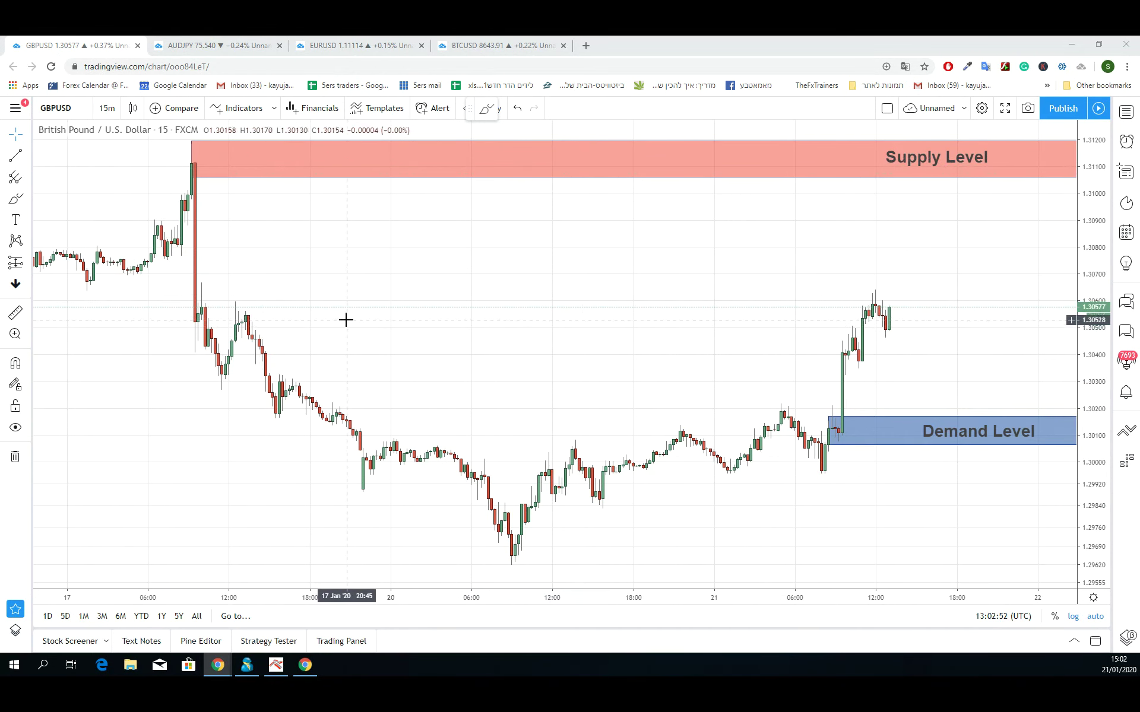
scroll(412, 364, "down", 1)
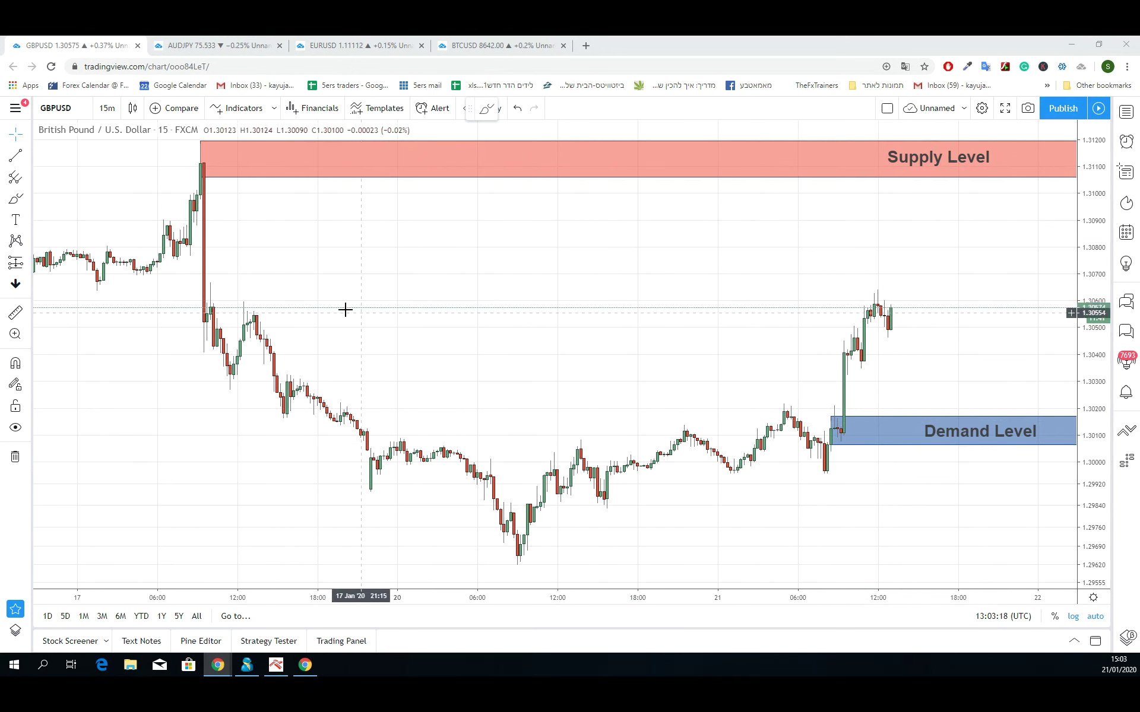
left_click(16, 155)
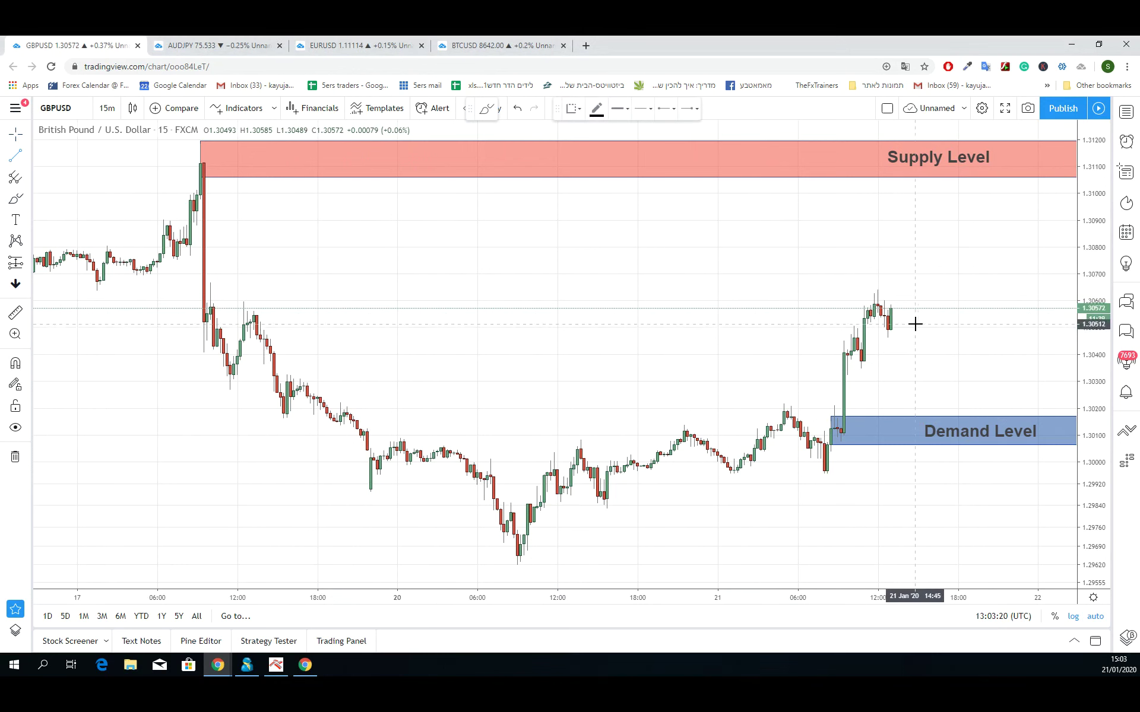
left_click(894, 308)
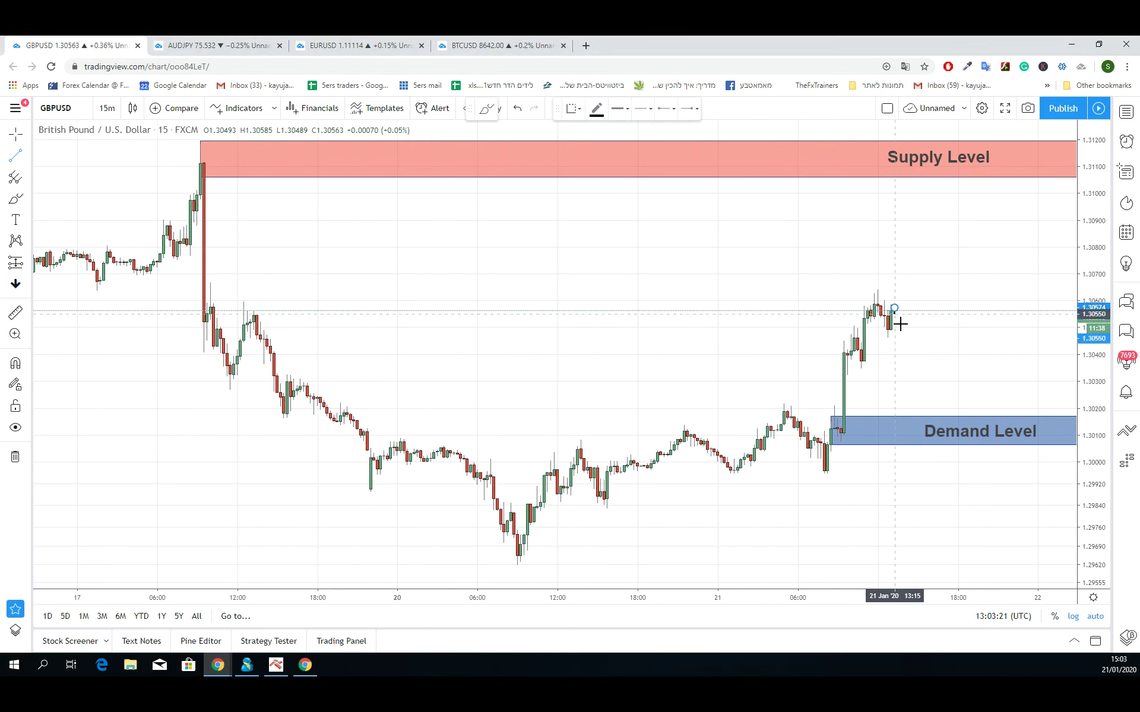
left_click(964, 415)
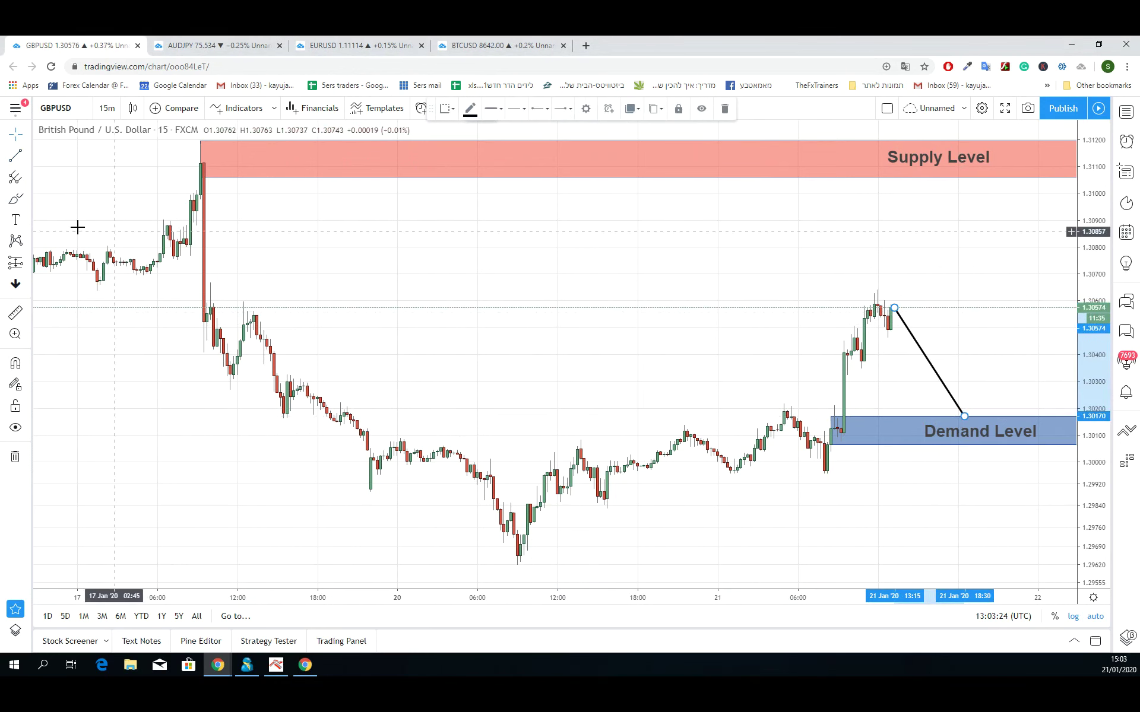
- Draw a second trend line from the first line's lower end up to the Supply Level's lower edge
left_click(15, 156)
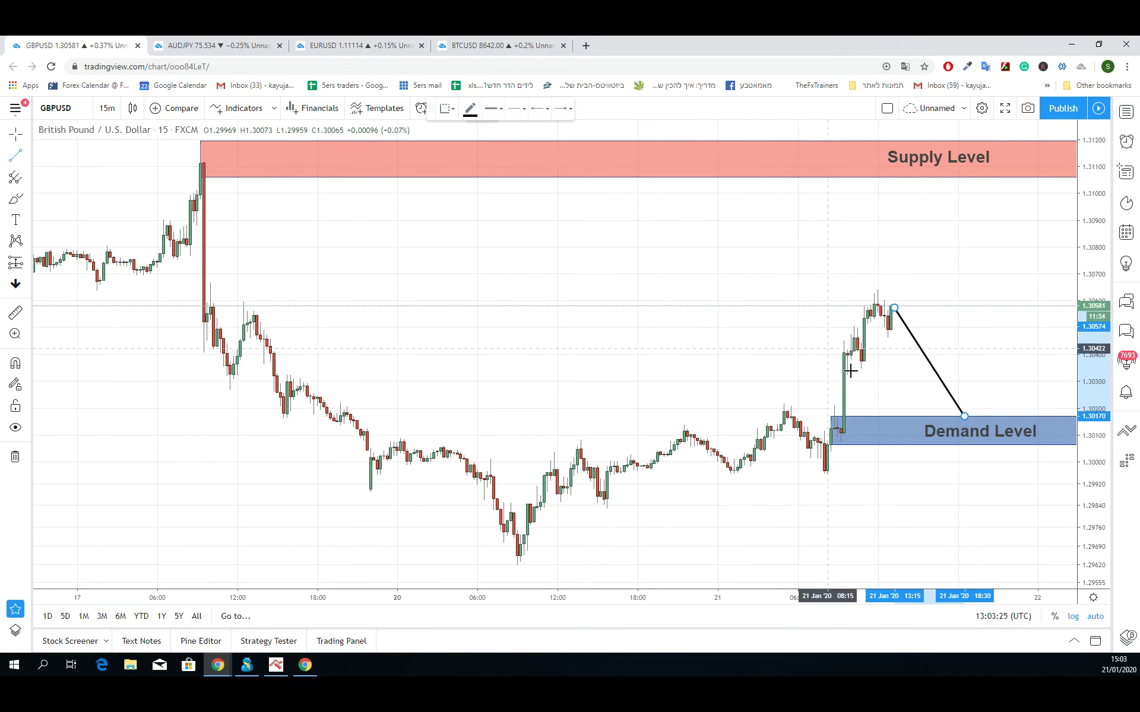
left_click(966, 417)
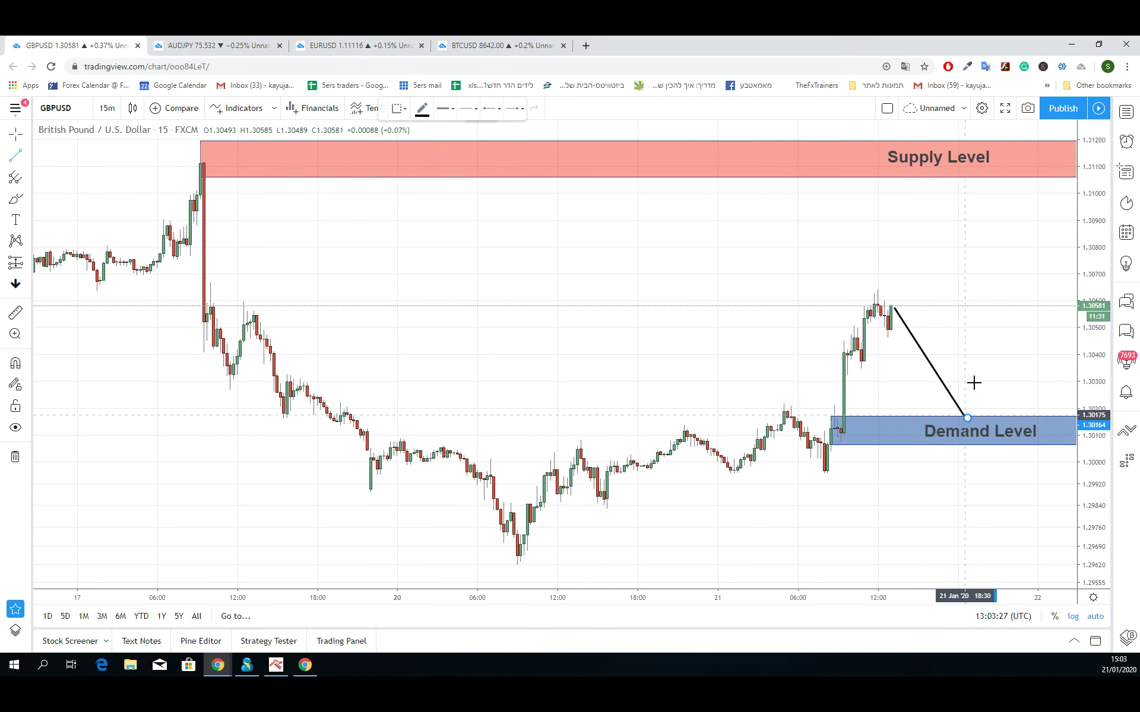
left_click(1063, 177)
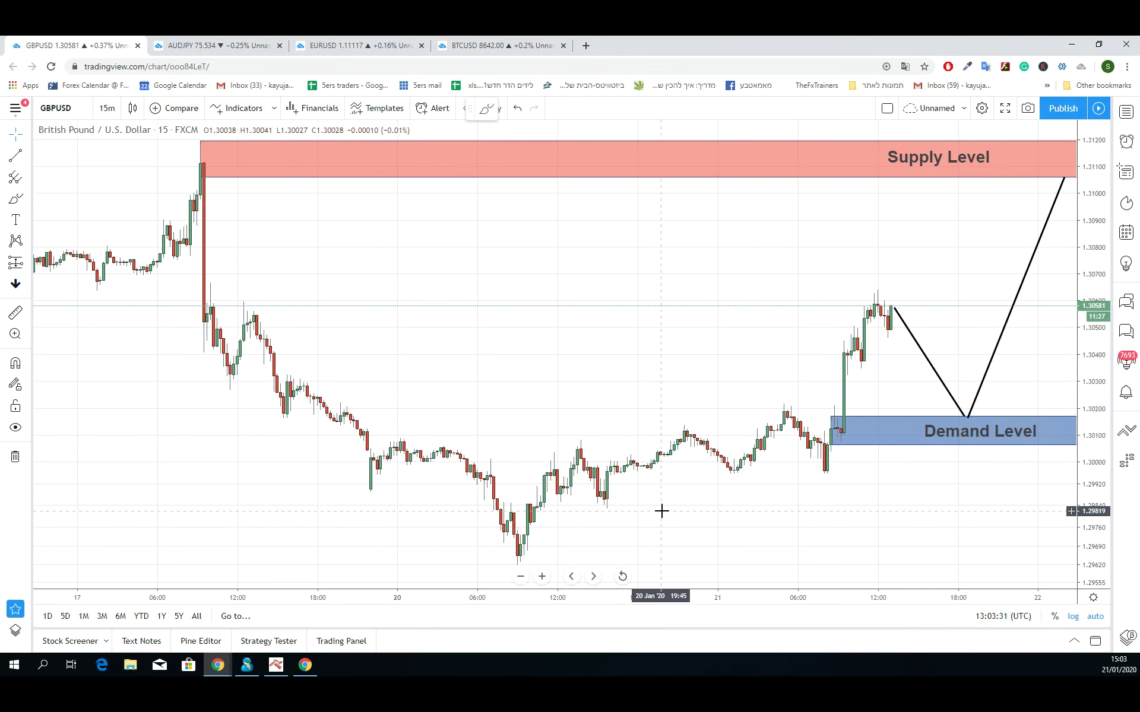
- Examine the GBPUSD levels on the 4-hour interval and return the chart to 15 minutes
scroll(683, 505, "up", 1)
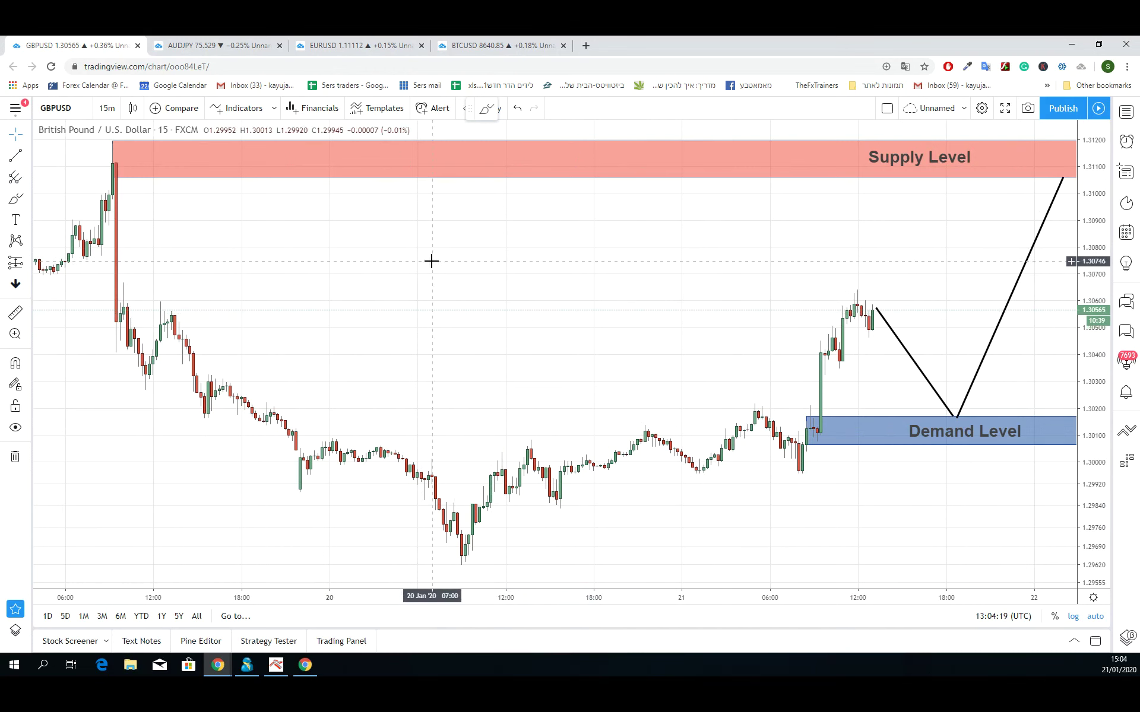
left_click(107, 108)
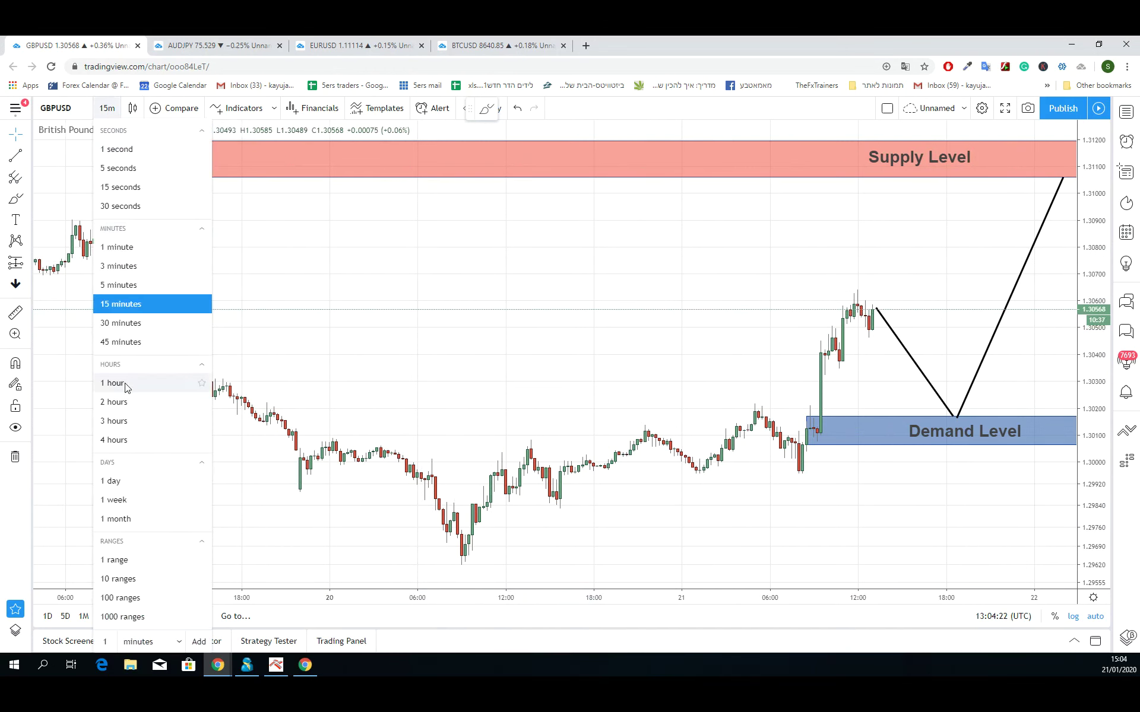
left_click(122, 440)
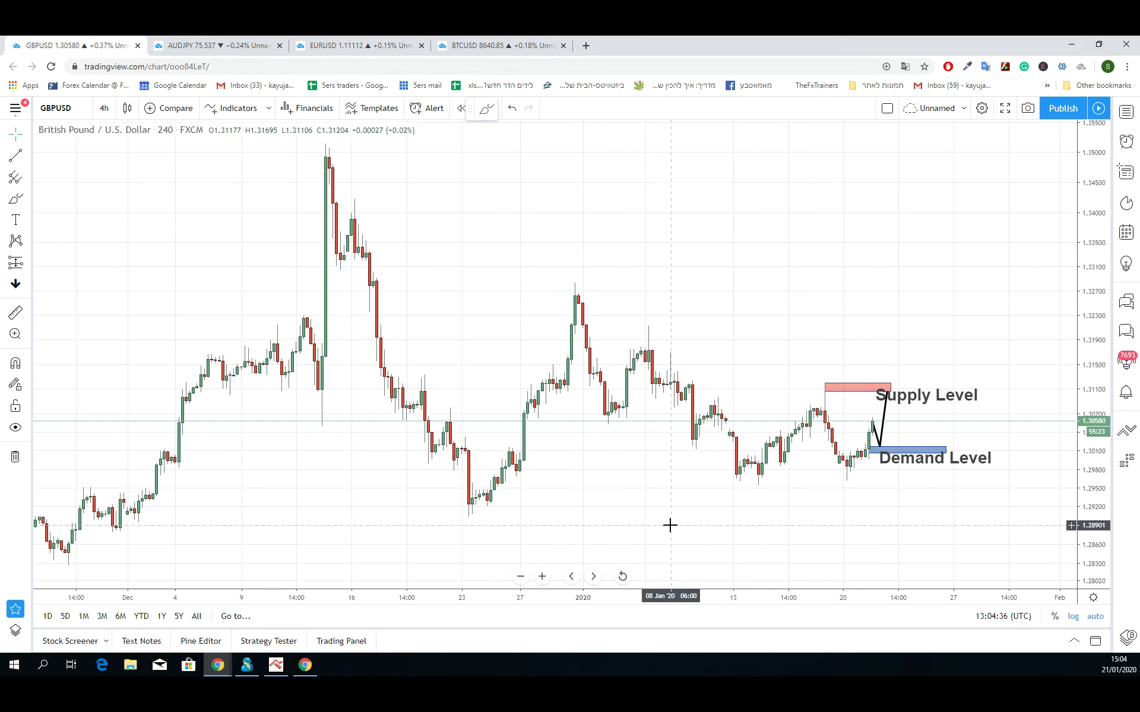
scroll(657, 525, "down", 1)
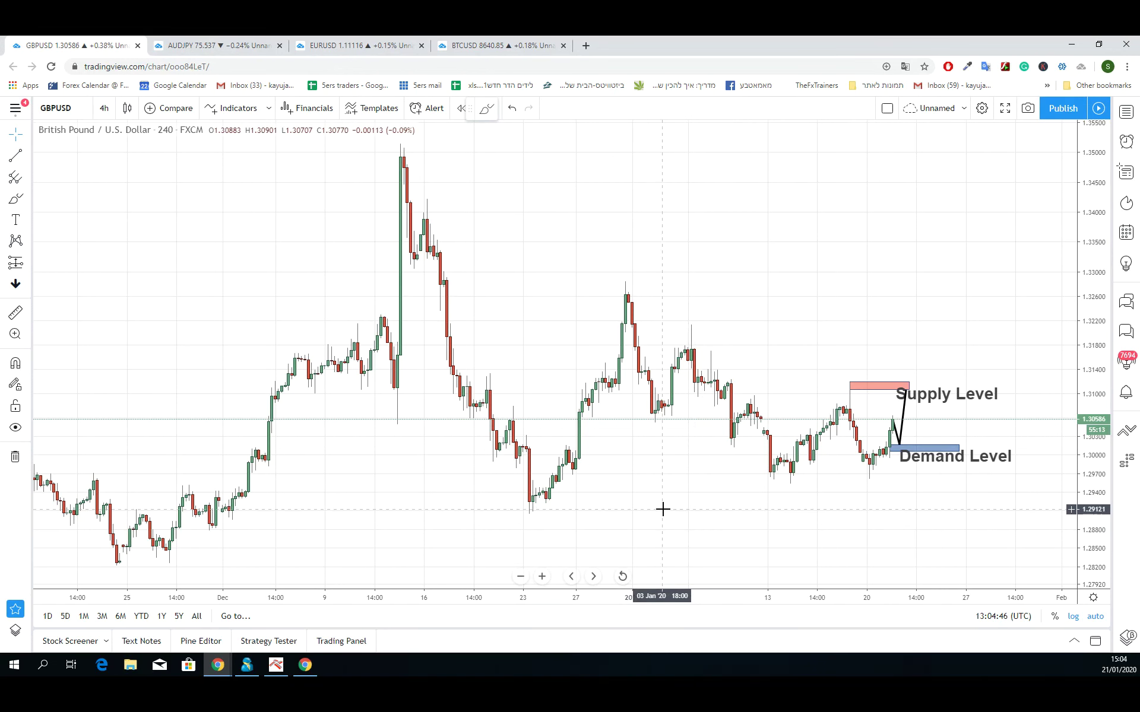
scroll(663, 509, "up", 1)
left_click(104, 108)
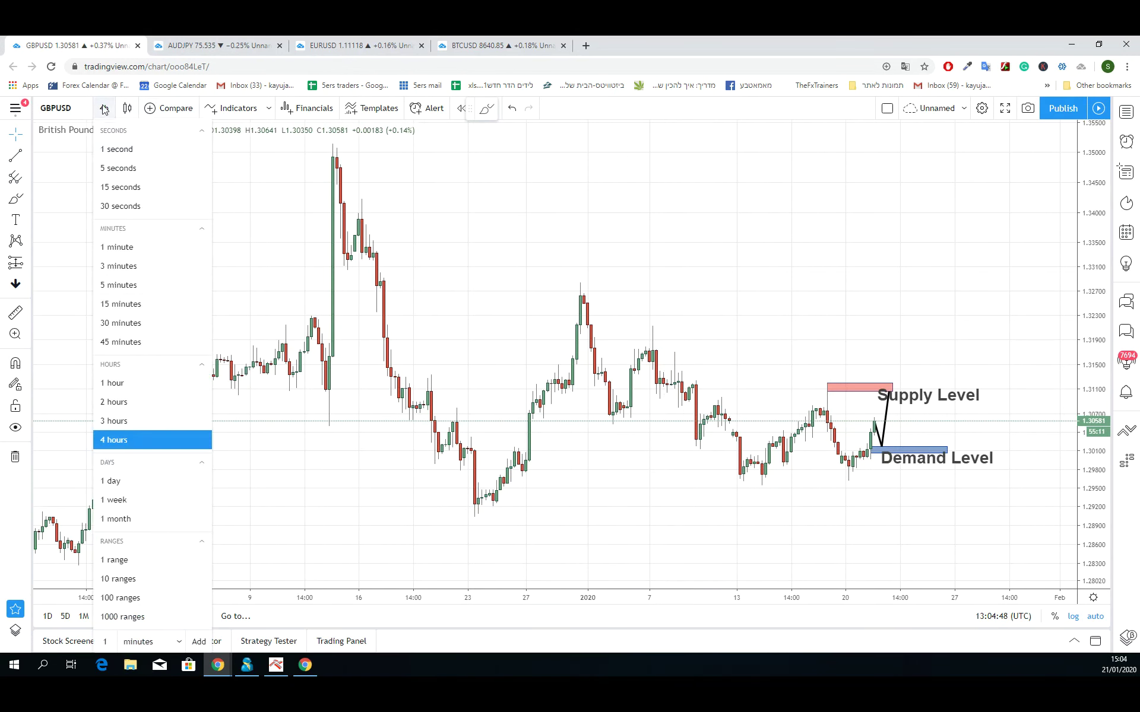
left_click(116, 304)
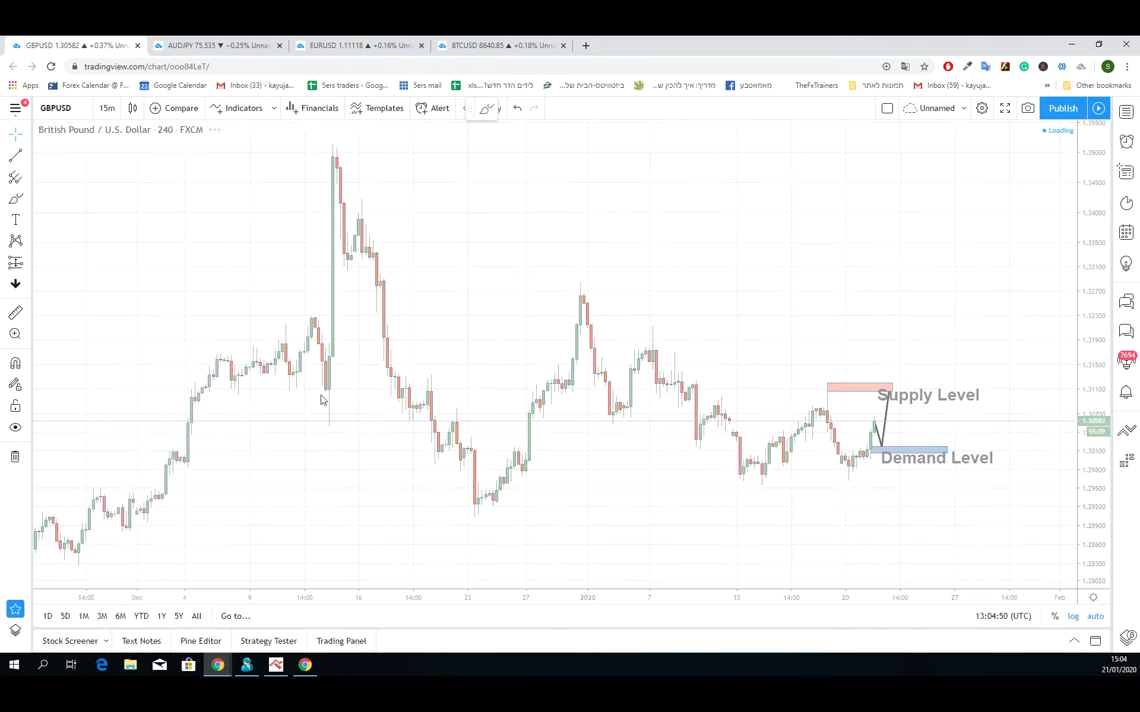
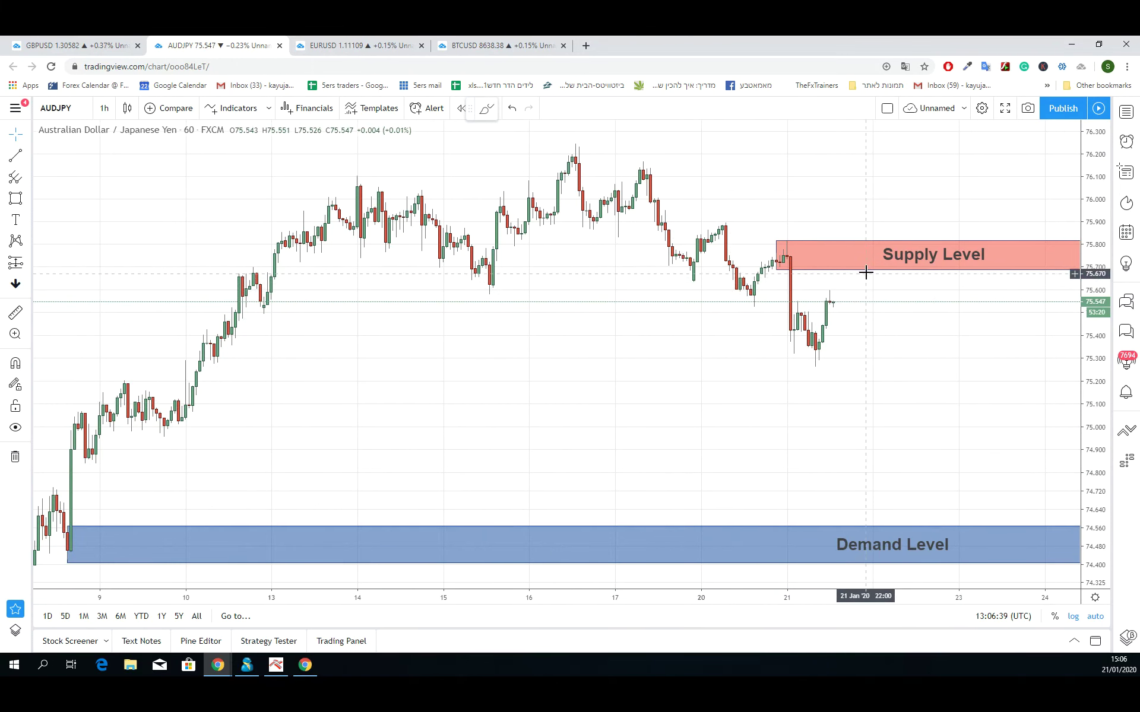
- Draw two connected trend lines on AUDJPY, from about 75.555 up to the Supply Level at about 75.685 and down to the Demand Level's upper edge
left_click(15, 155)
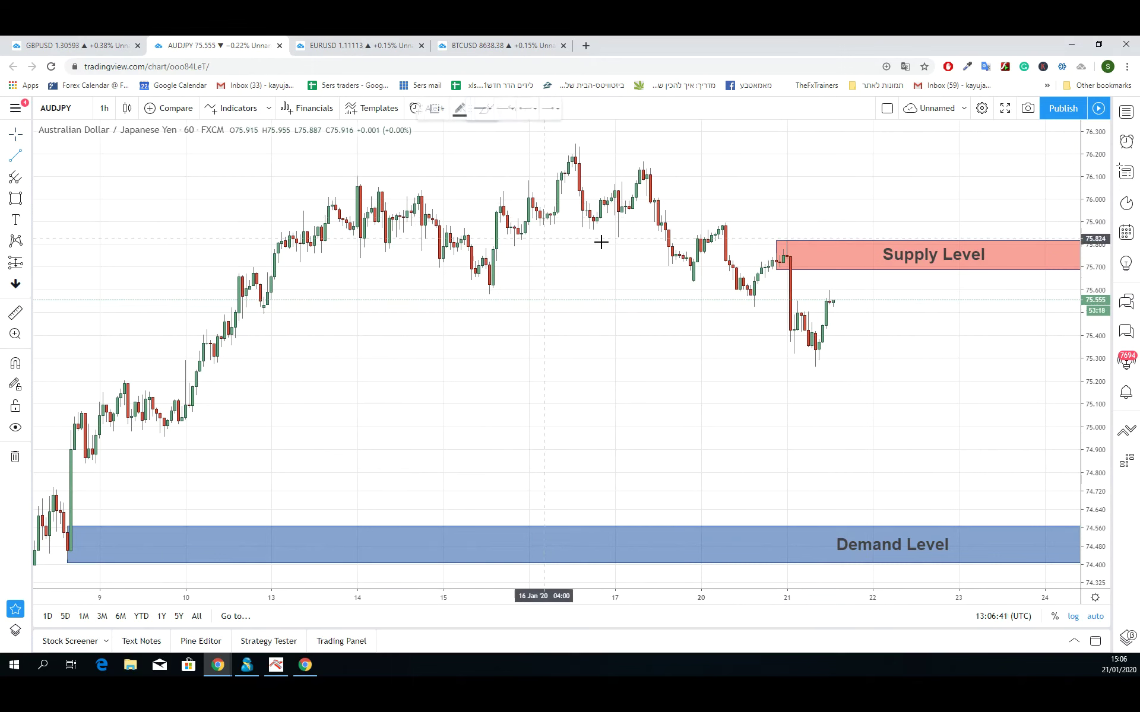
left_click(835, 300)
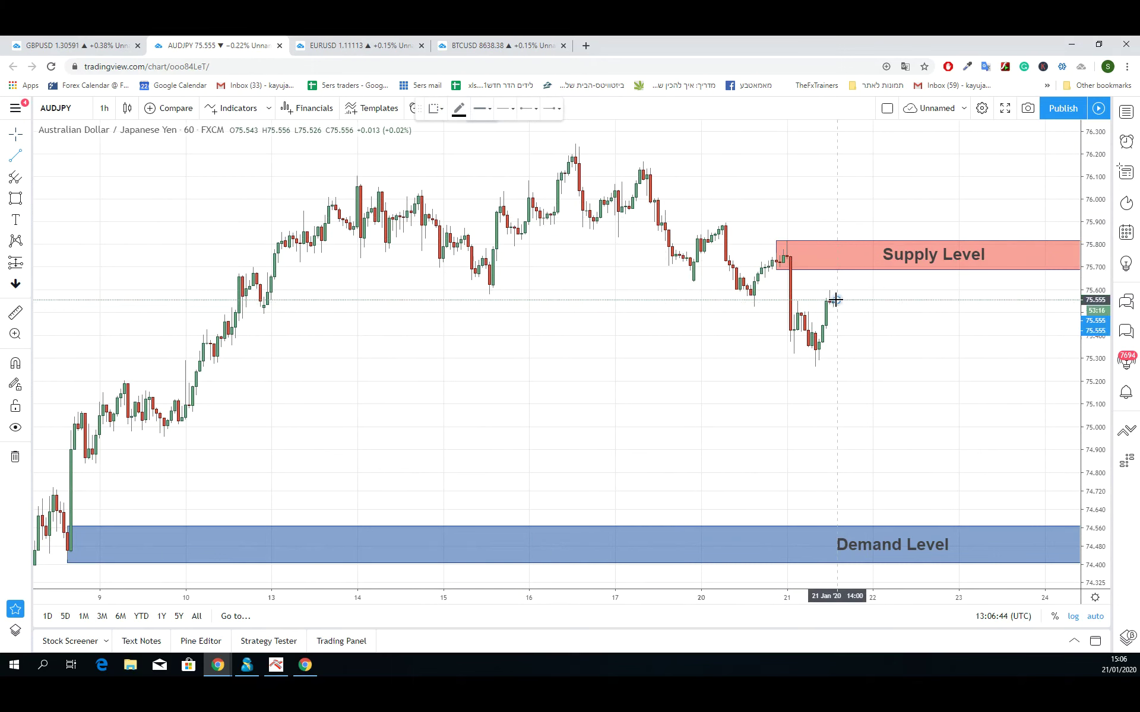
left_click(865, 271)
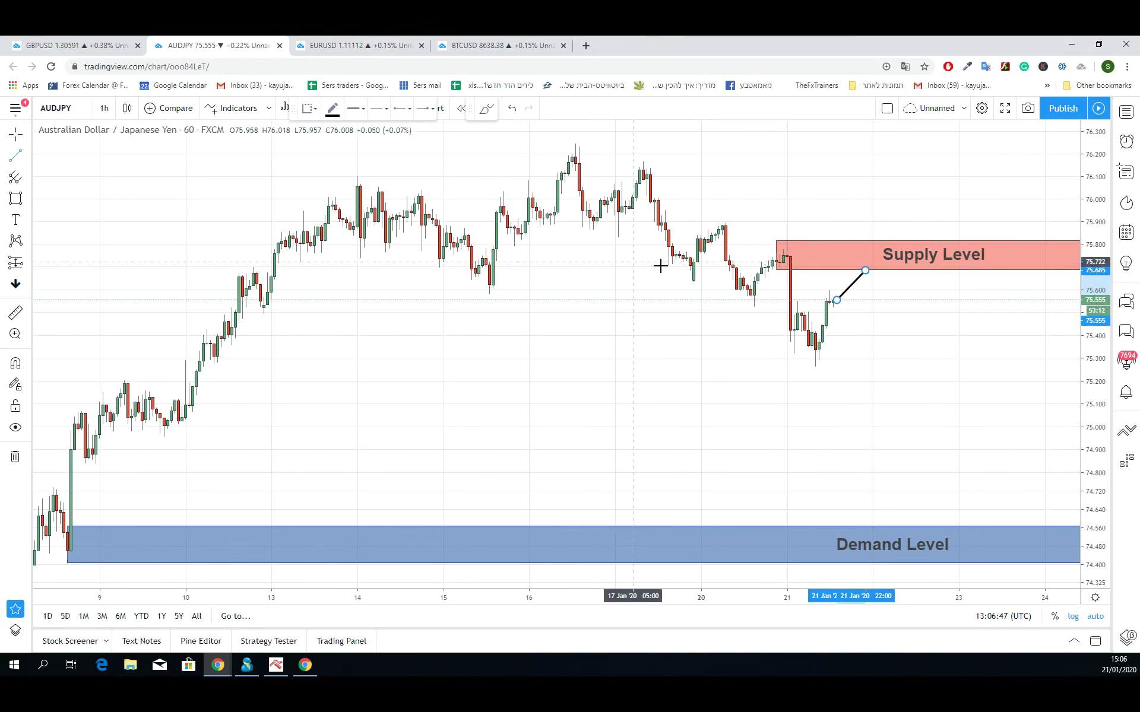
left_click(865, 272)
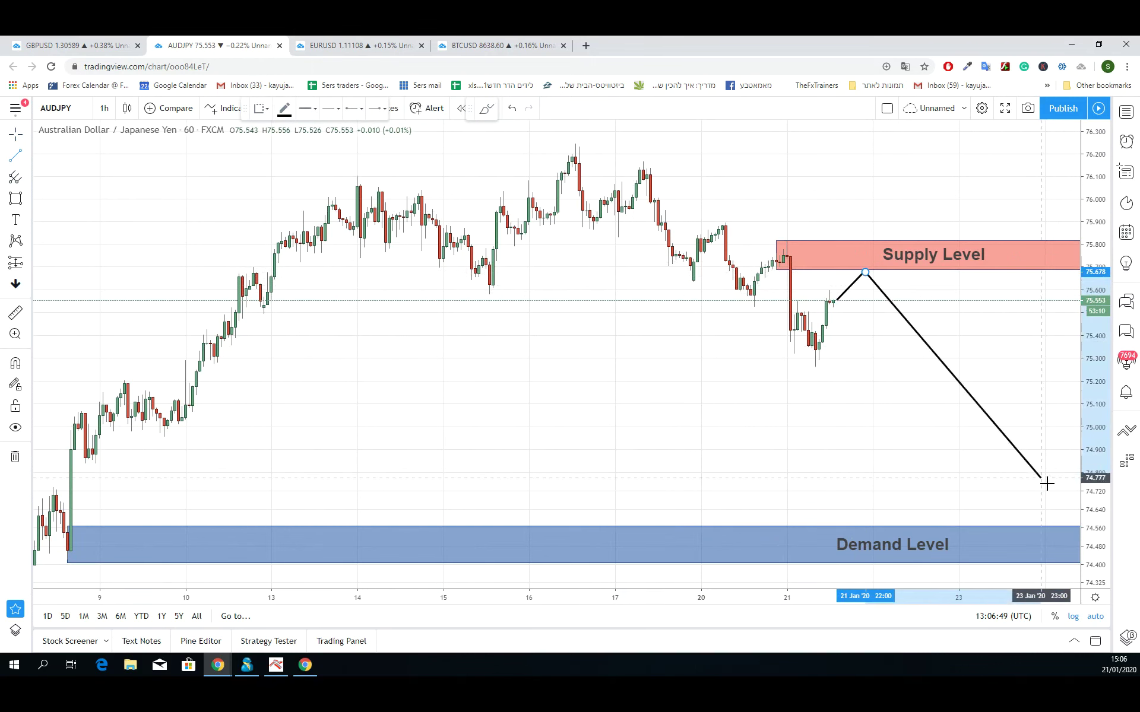
left_click(1072, 524)
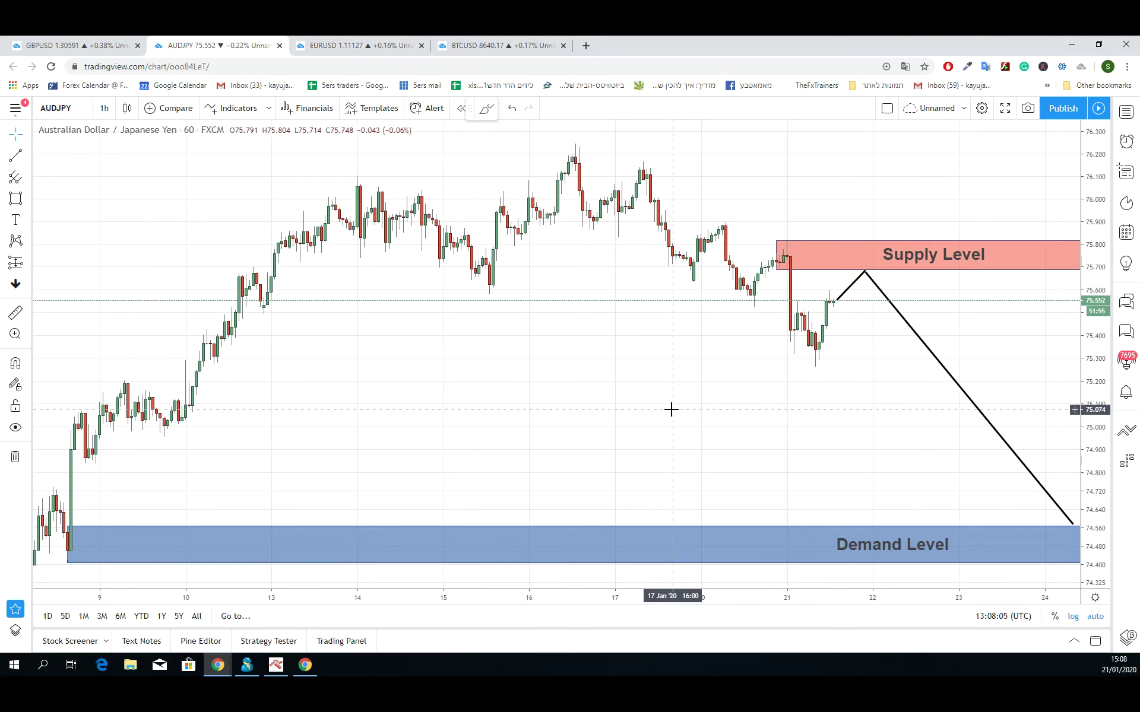
- Switch to the EURUSD chart and delete its red dashed horizontal line
scroll(677, 404, "down", 1)
scroll(646, 370, "up", 1)
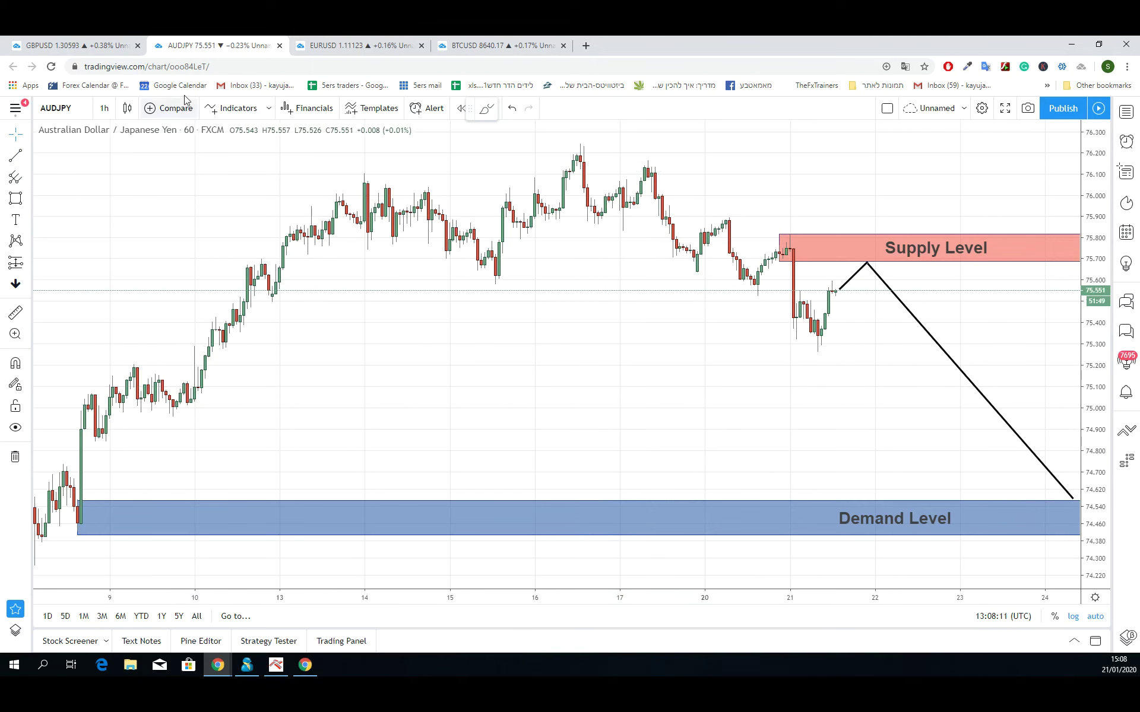
left_click(352, 47)
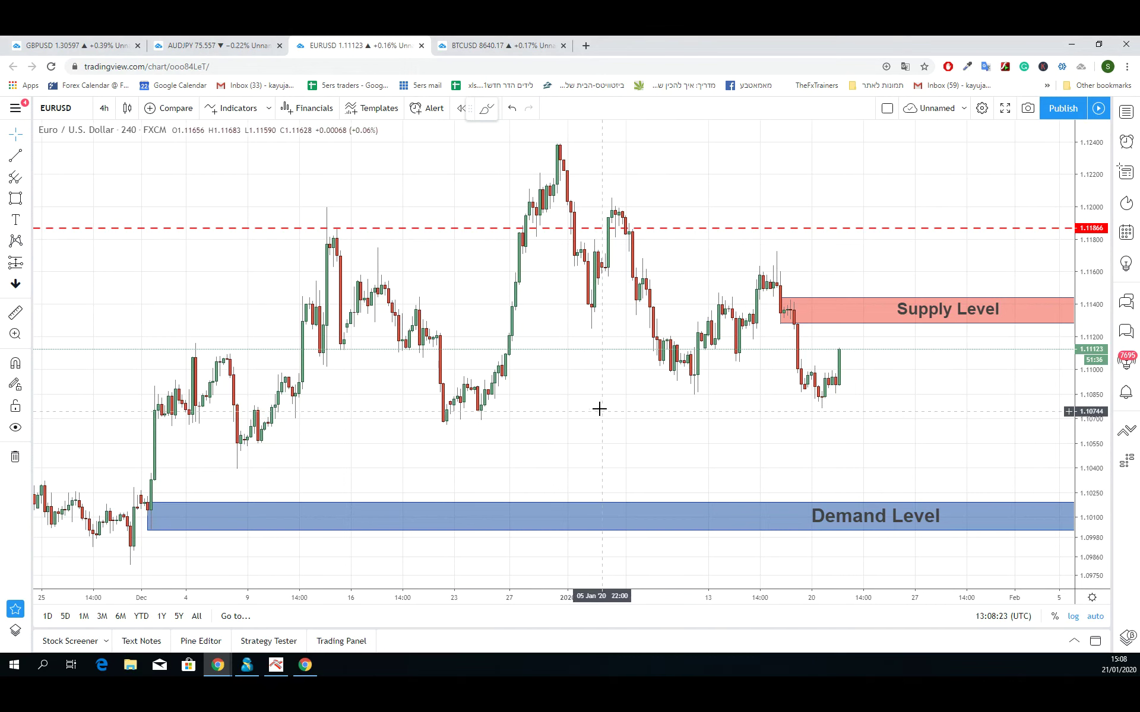
scroll(574, 385, "right", 3)
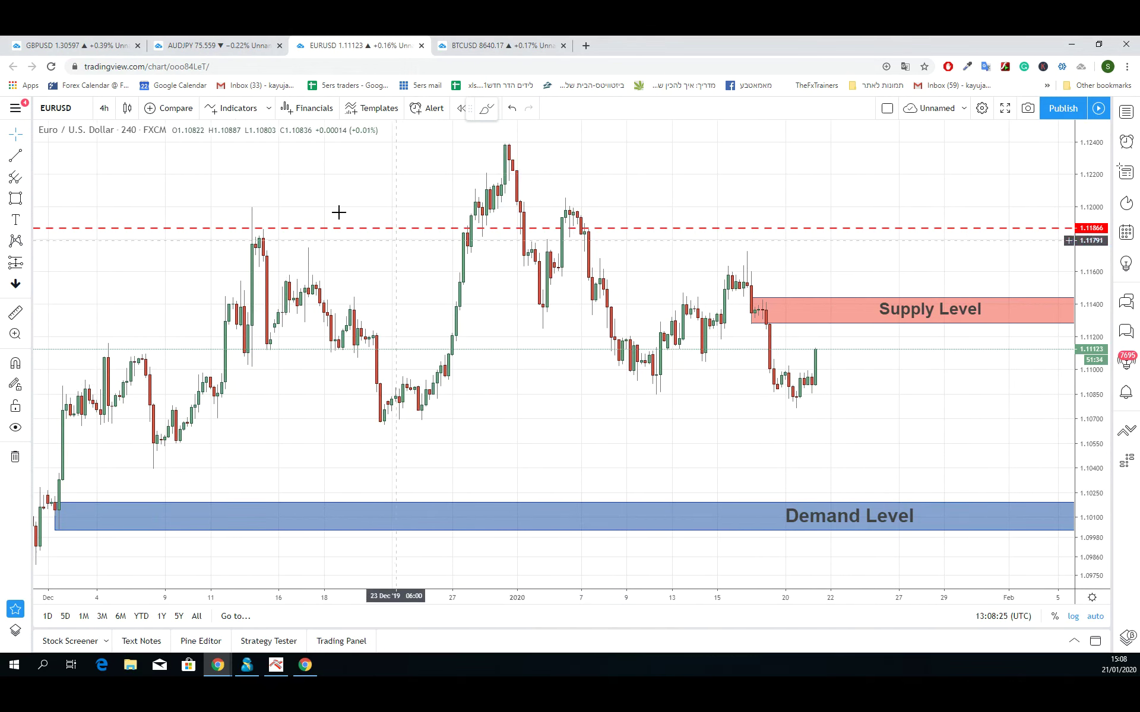
scroll(552, 381, "left", 3)
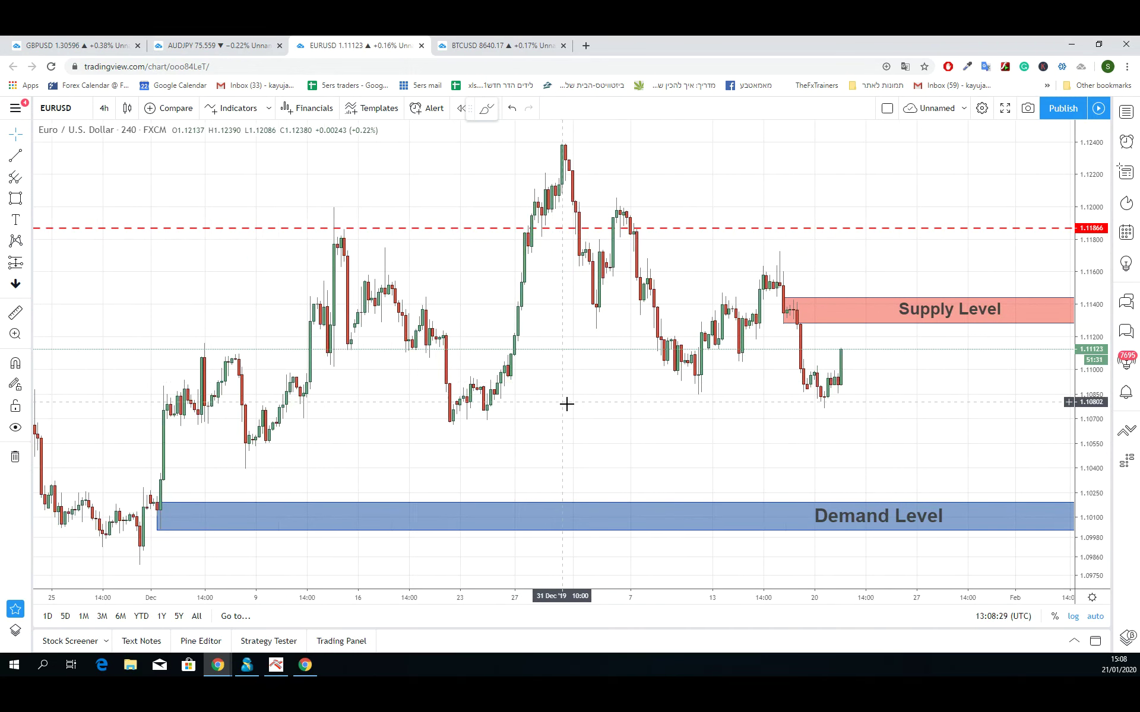
scroll(567, 405, "down", 2)
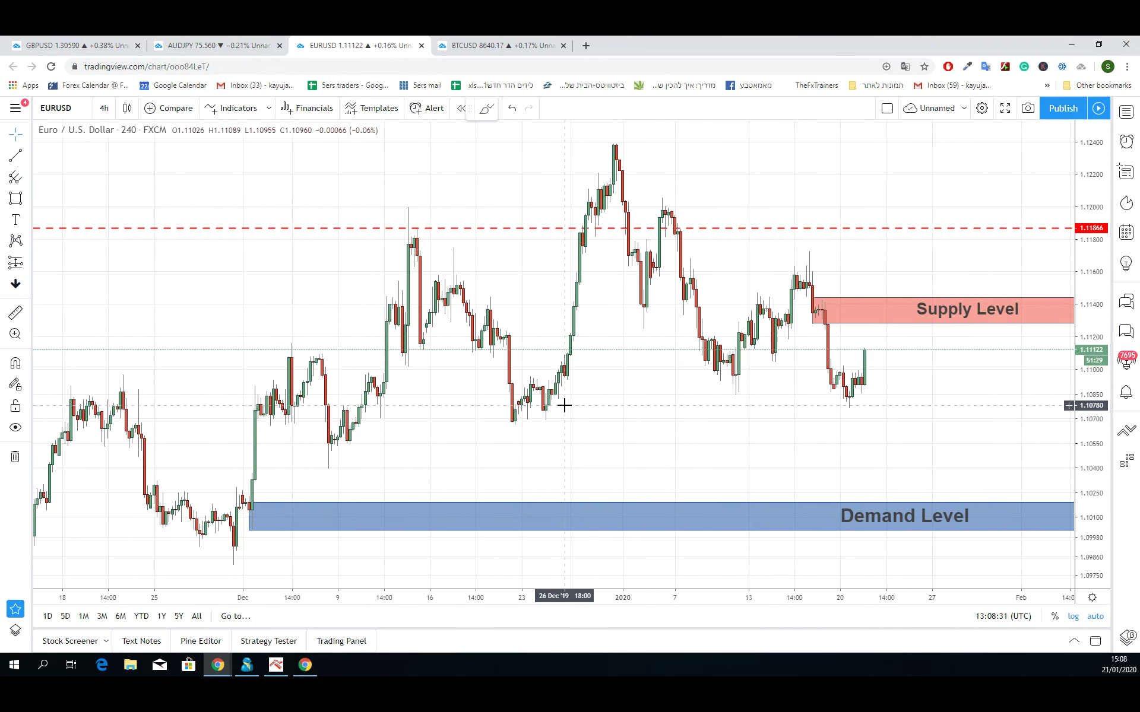
left_click(256, 231)
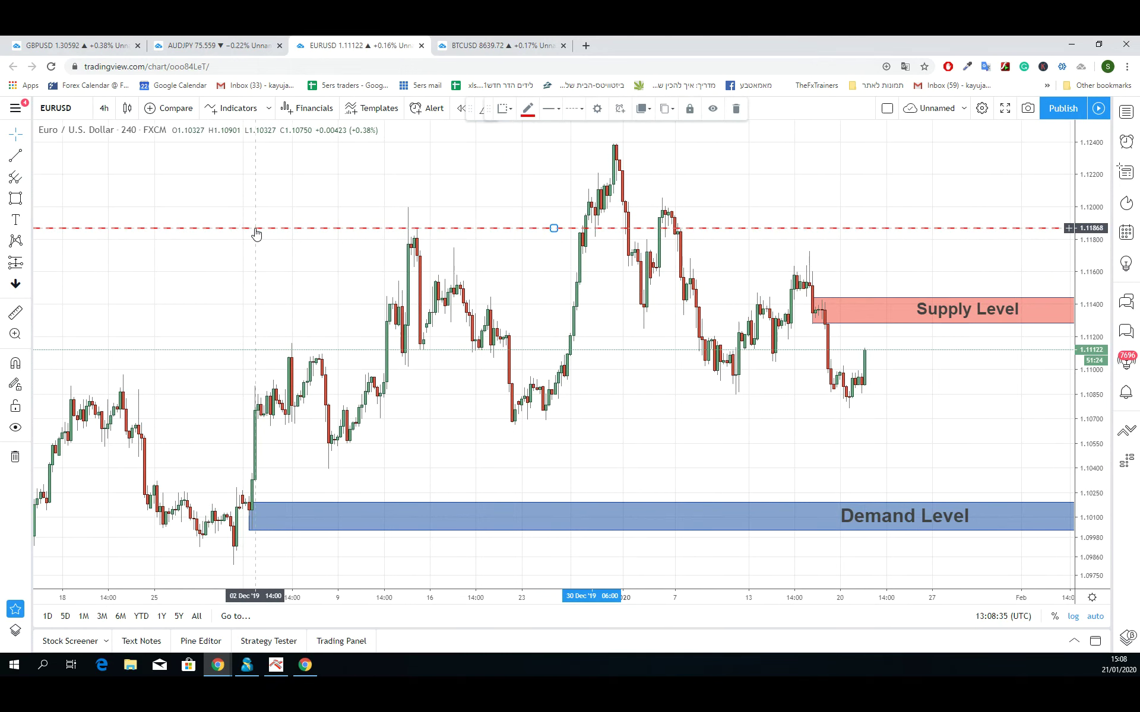
key("Delete")
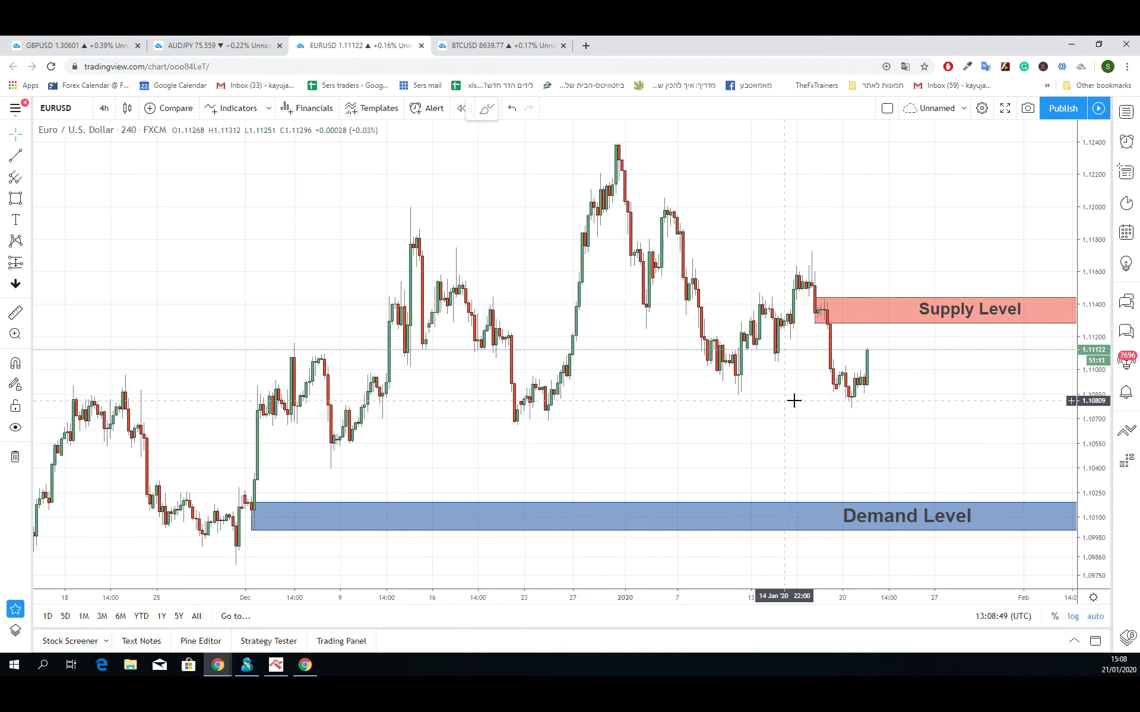
- Draw a trend line from the latest EURUSD candle at about 1.1112 up to the Supply Level's lower edge at about 1.1128
scroll(720, 433, "up", 2)
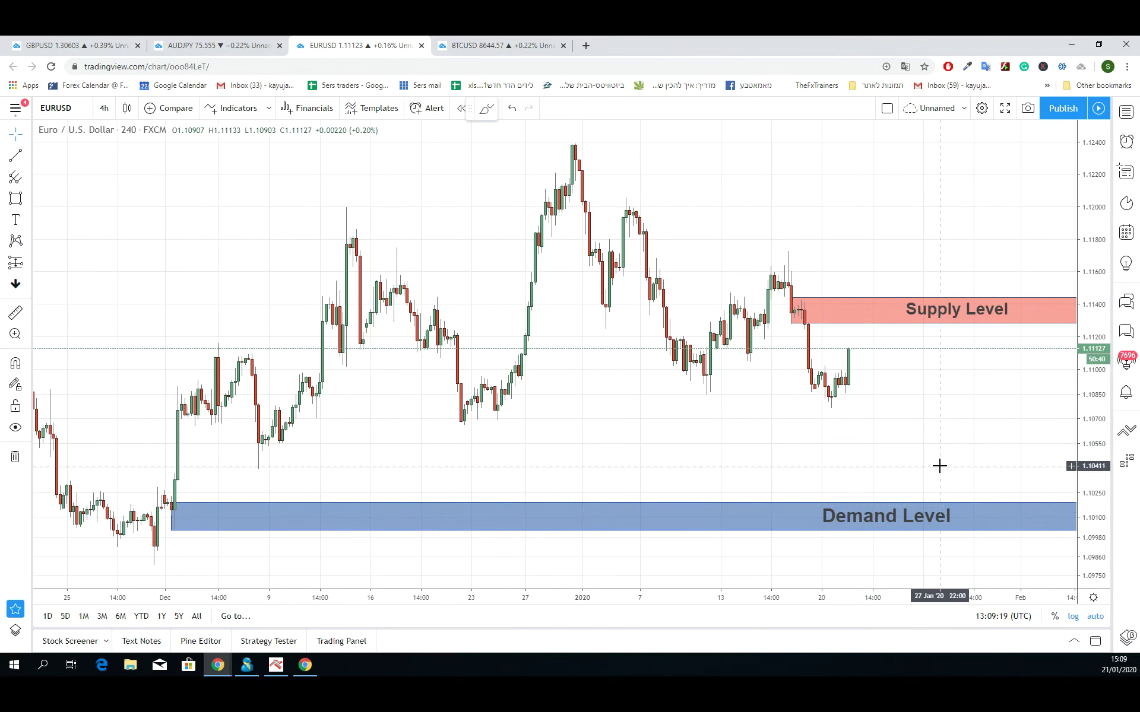
scroll(939, 466, "up", 1)
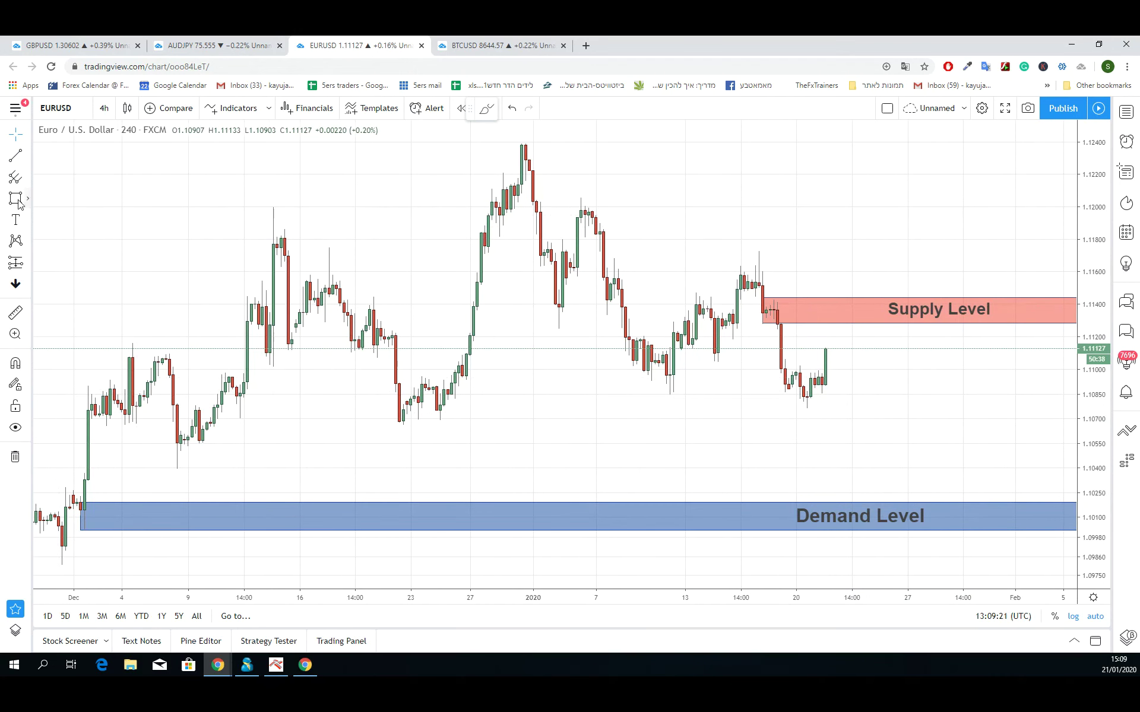
left_click(16, 156)
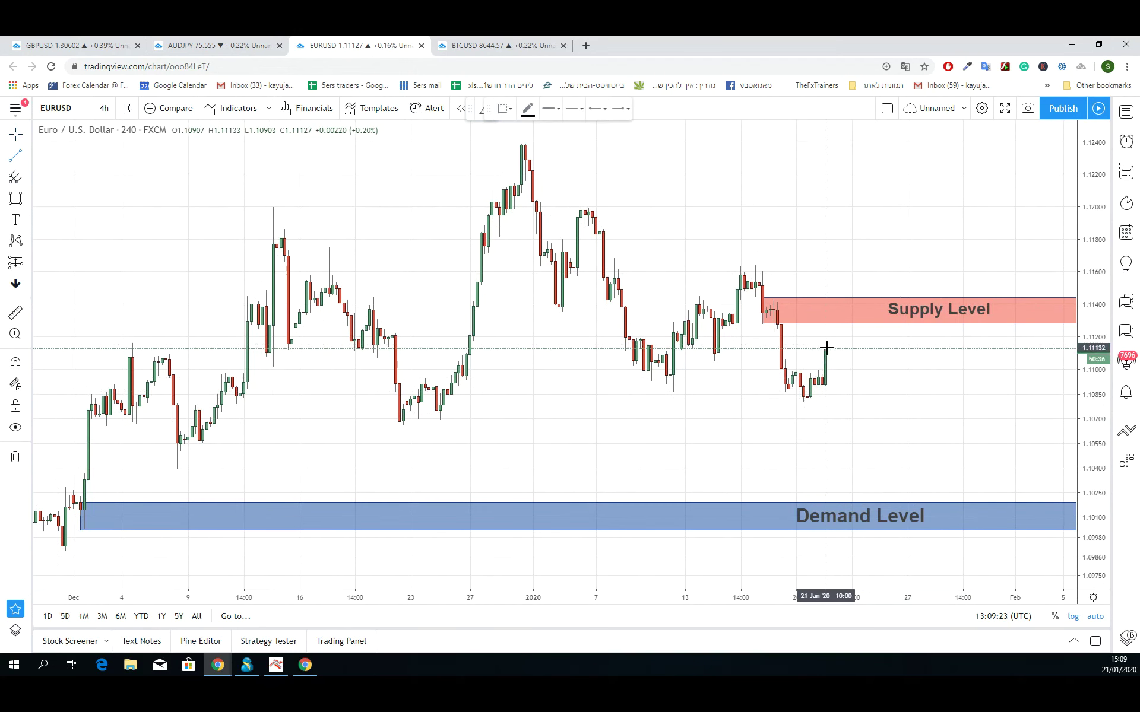
left_click(829, 349)
left_click(847, 323)
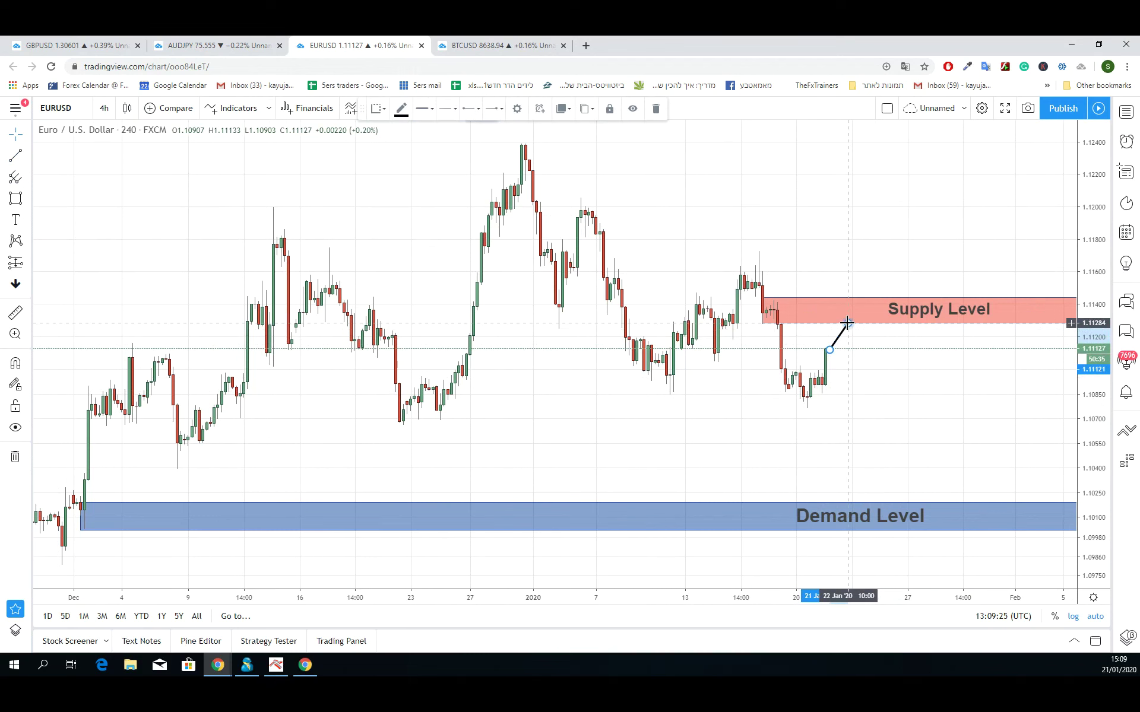
- Draw a trend line from the end at the EURUSD Supply Level down to the Demand Level's upper edge
left_click(16, 156)
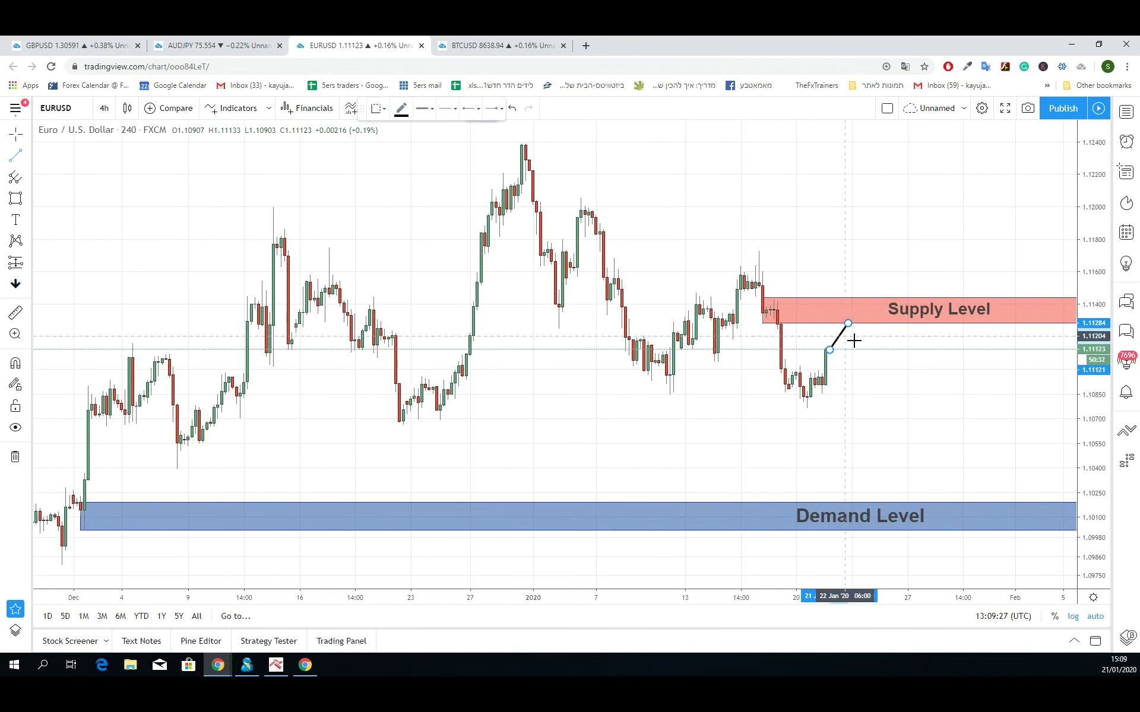
left_click(847, 324)
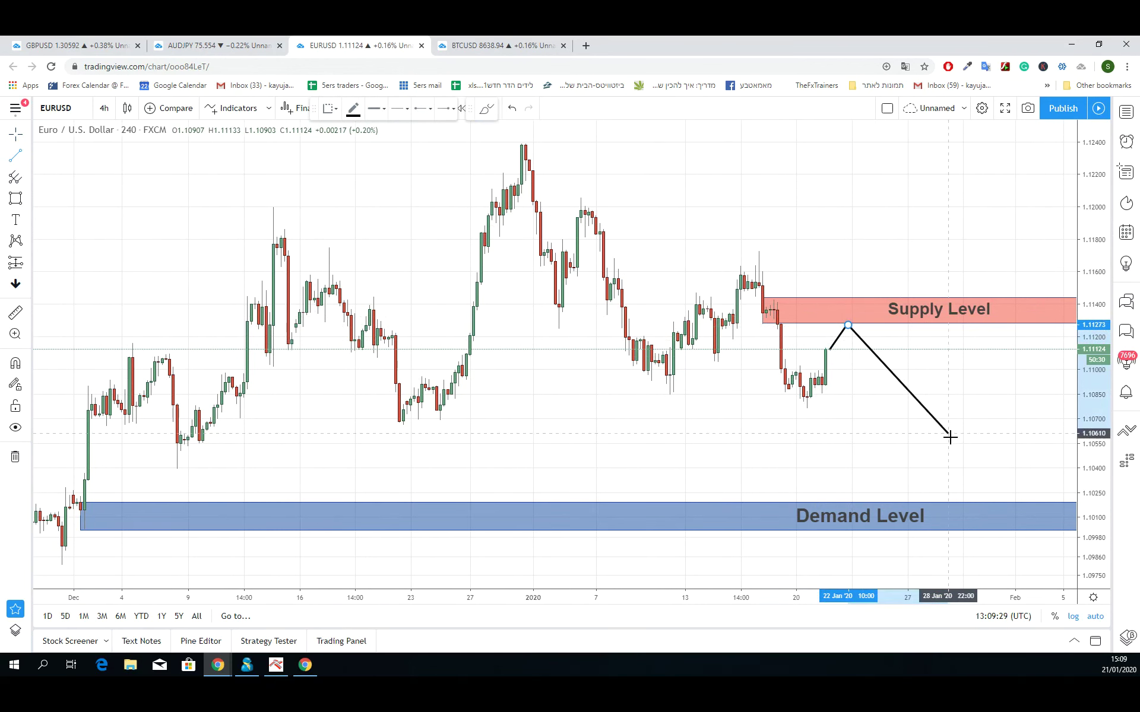
left_click(1030, 503)
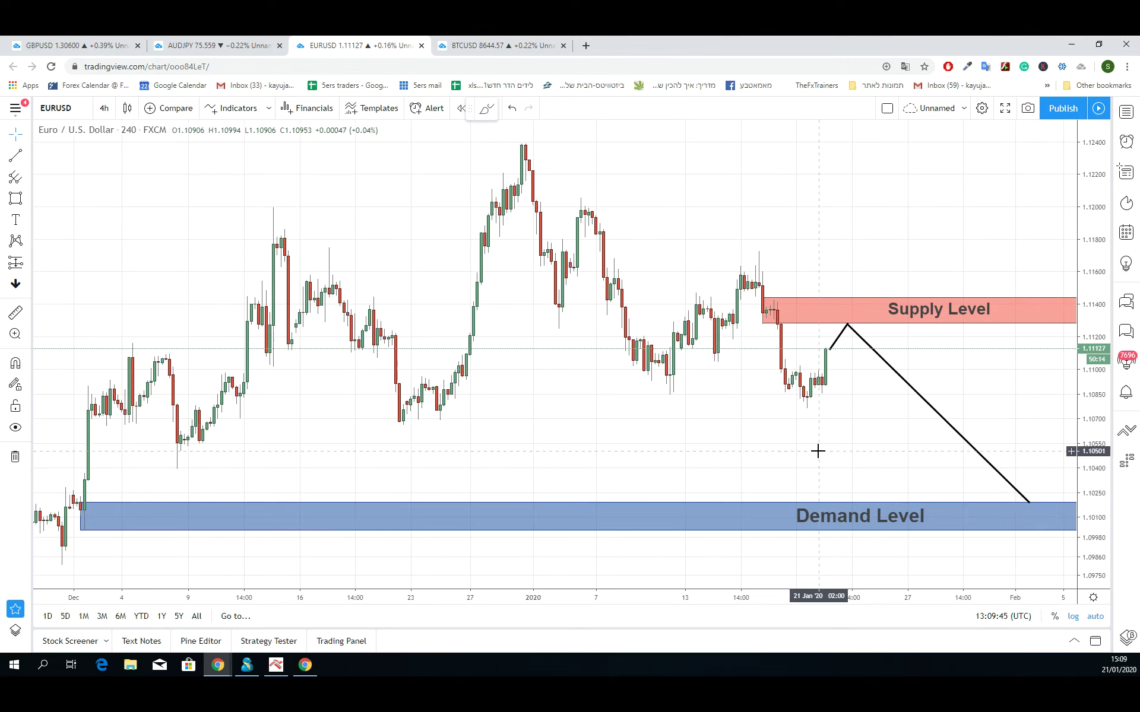
- Set the EURUSD chart to the 15-minute timeframe and examine the recent price action below the Supply Level
left_click(104, 109)
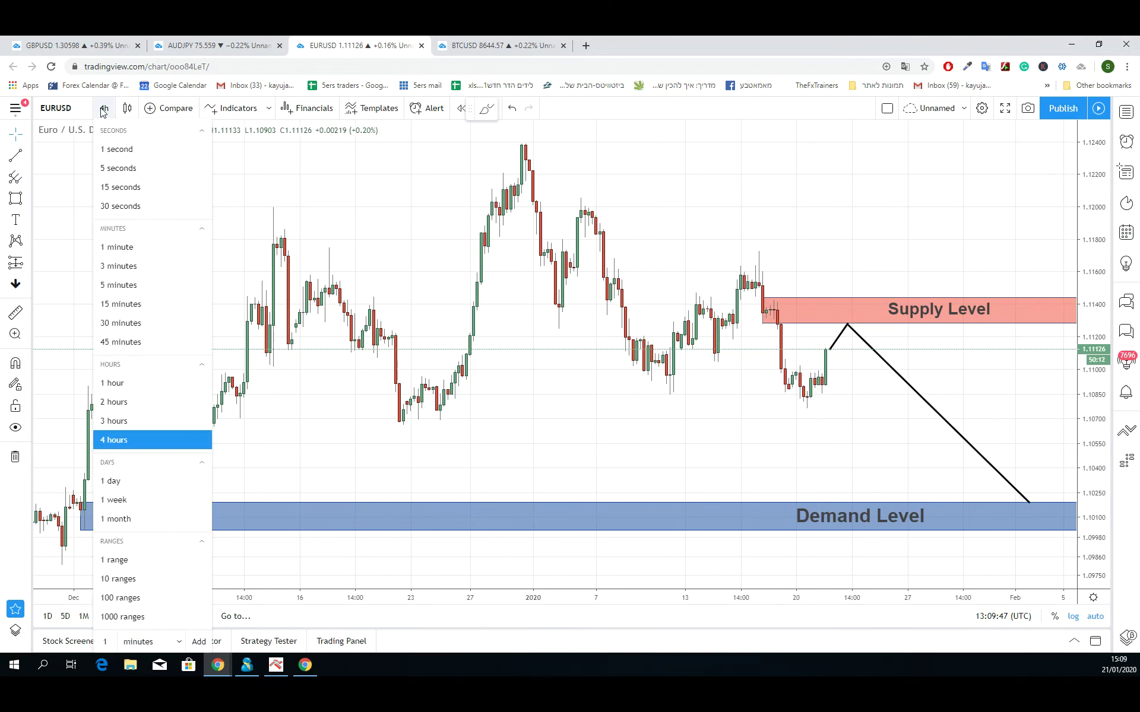
left_click(126, 305)
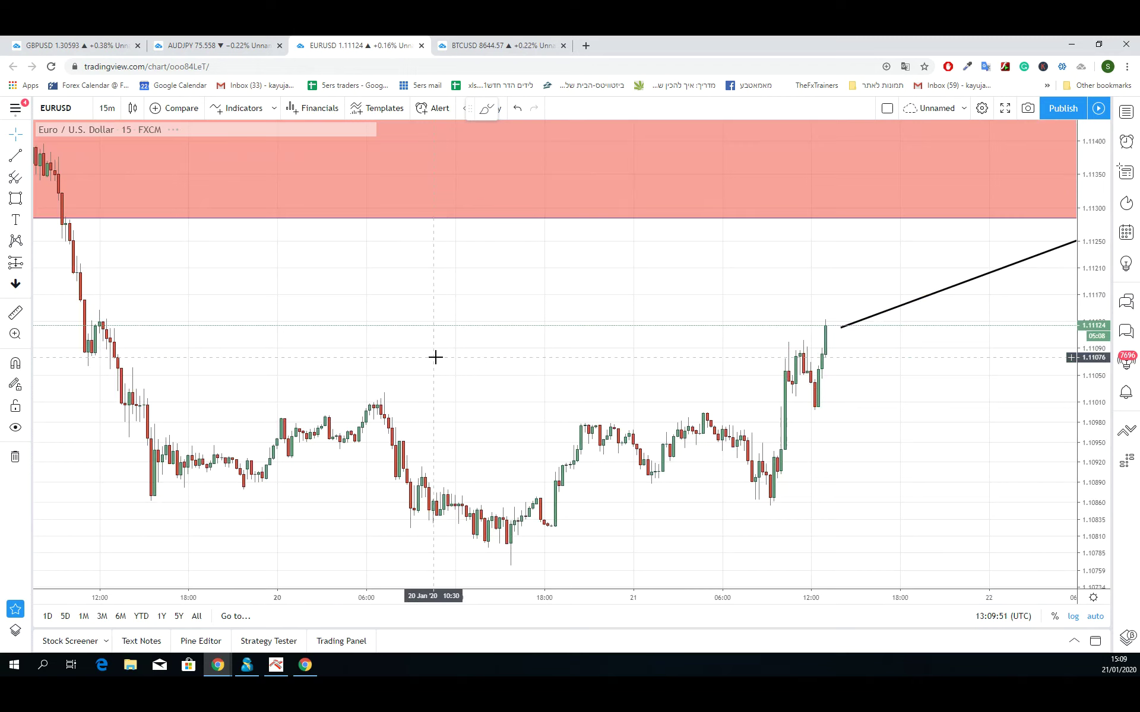
scroll(465, 349, "down", 5)
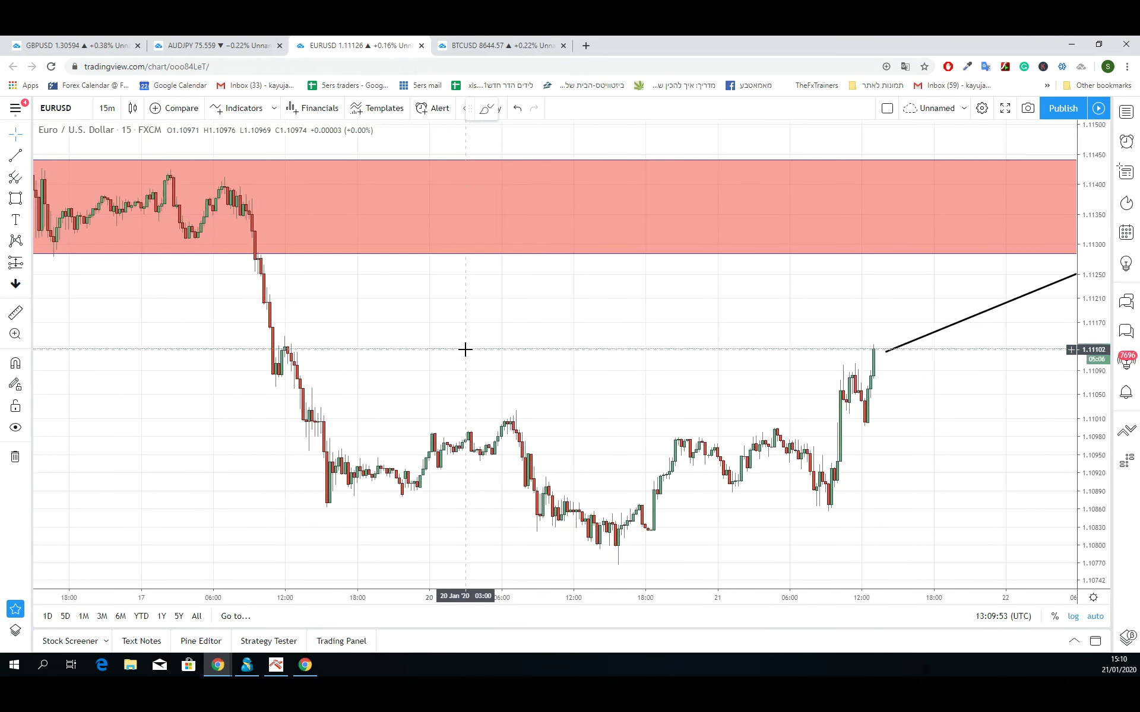
scroll(285, 409, "up", 1)
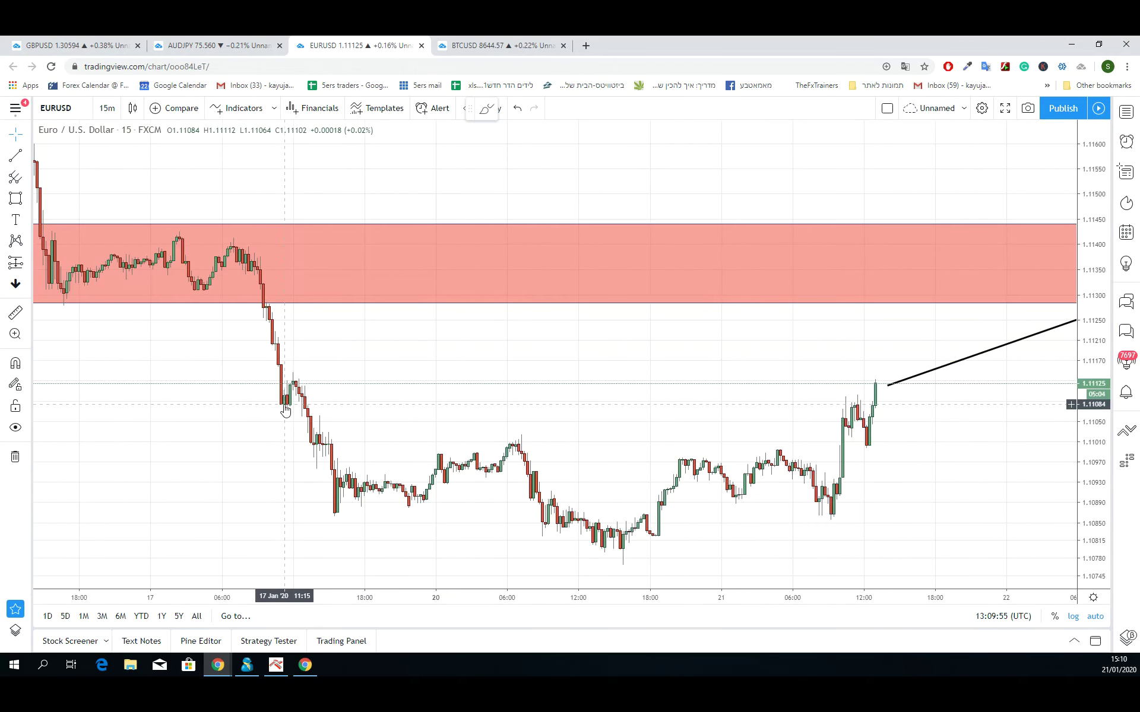
scroll(285, 408, "up", 2)
scroll(285, 408, "down", 3)
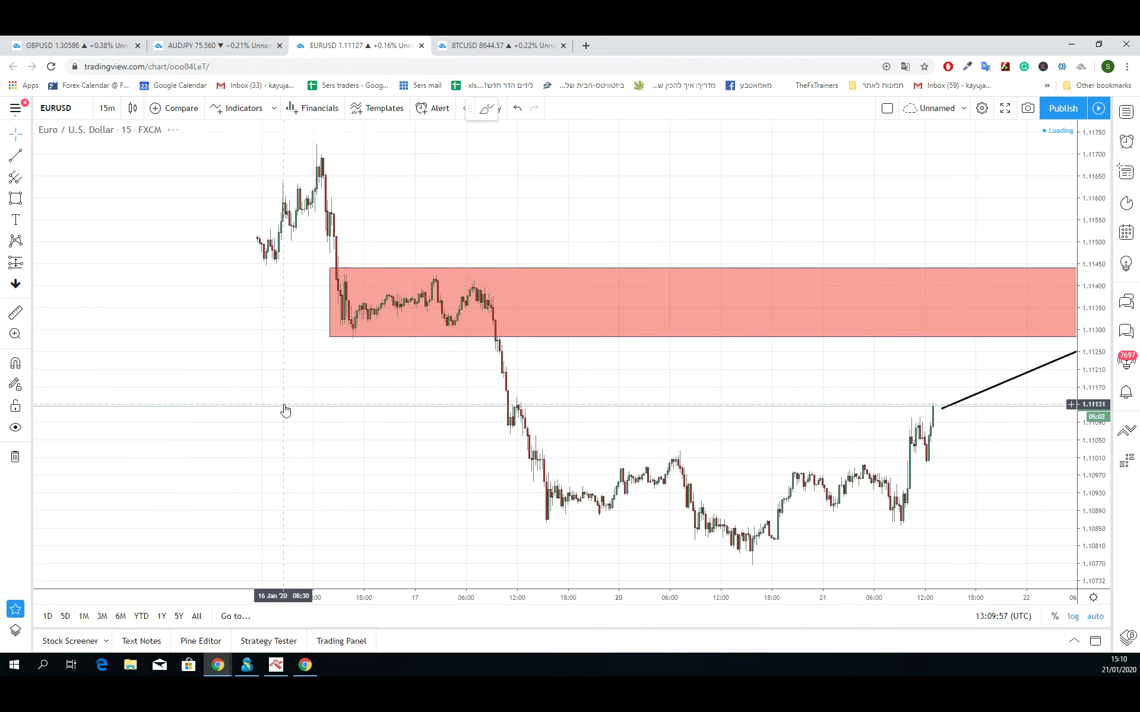
scroll(285, 409, "up", 3)
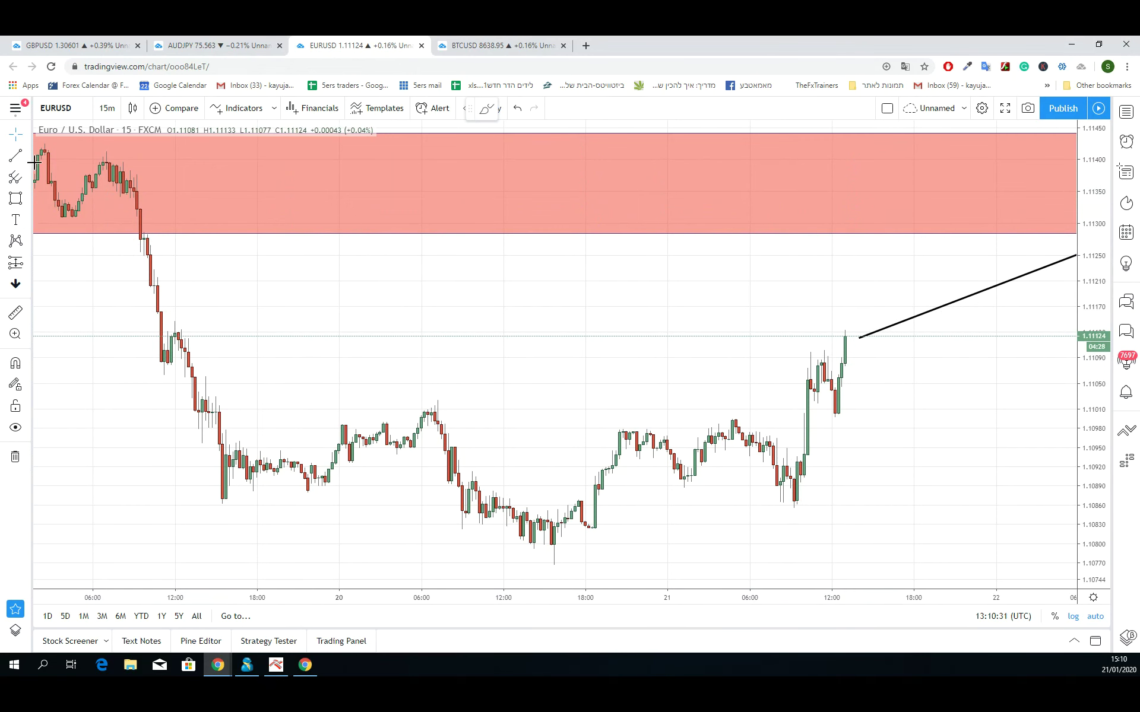
- Set the chart to the 5-minute timeframe and draw a rectangle from about 1.10972 to 1.10936, spanning 21 Jan 10:00 to 14:25
left_click(107, 108)
left_click(119, 285)
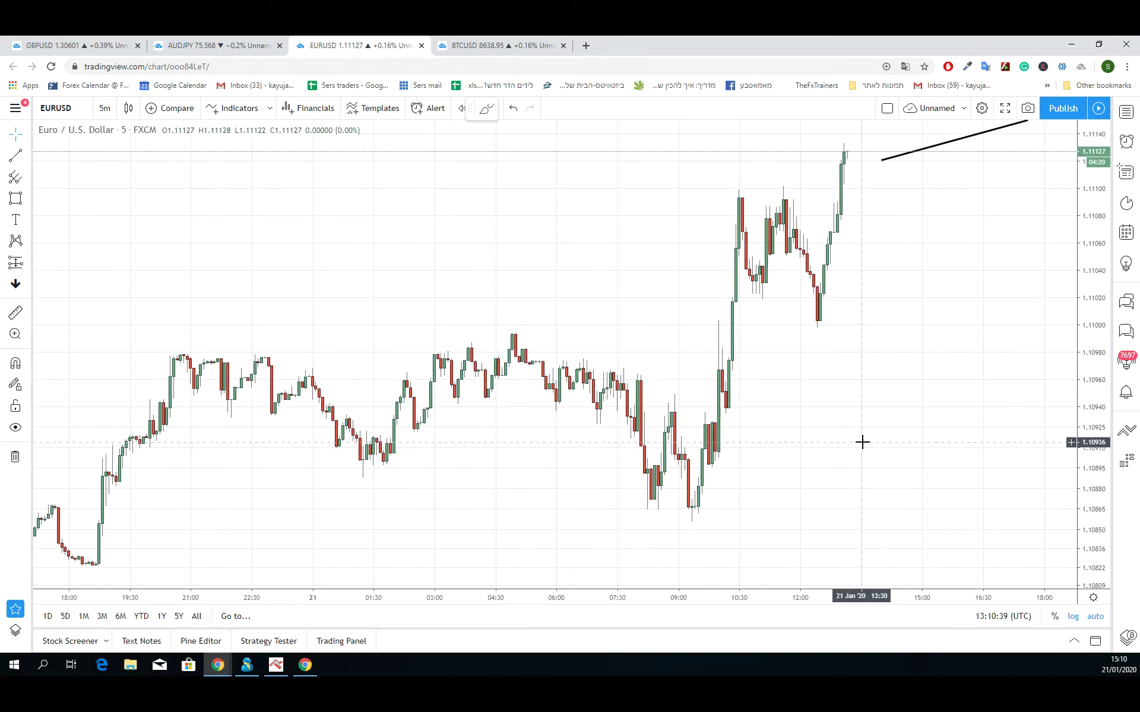
left_click(16, 199)
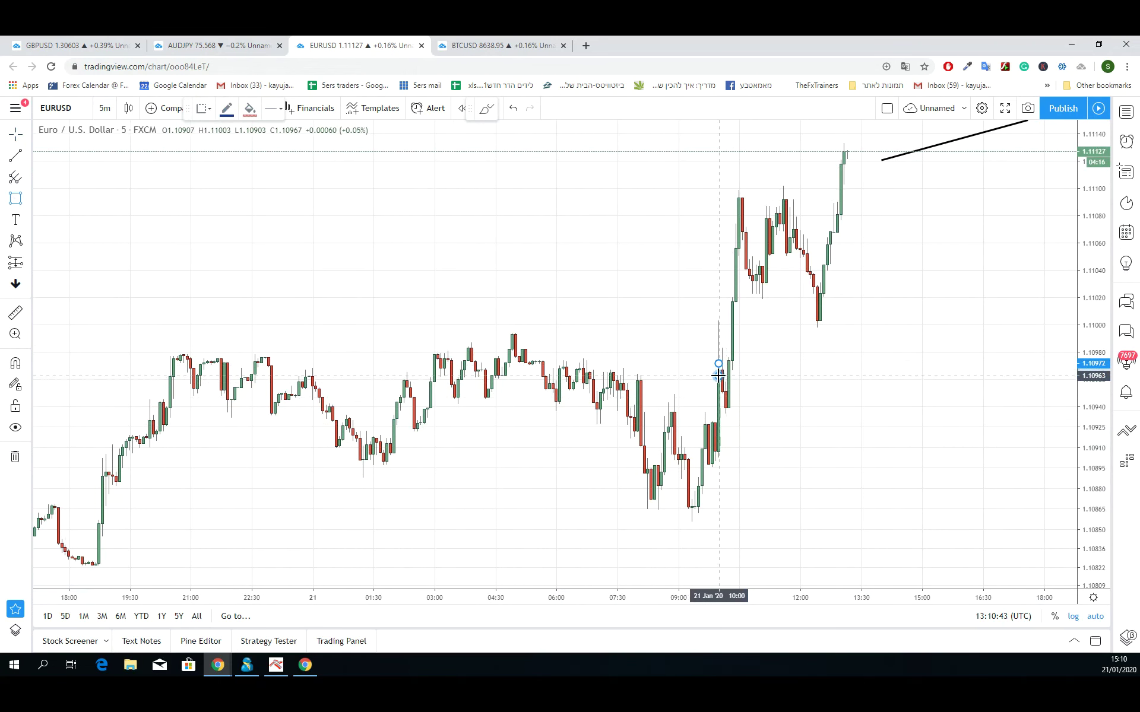
mouse_move(718, 375)
left_mouse_down()
mouse_move(727, 417)
mouse_move(899, 414)
left_mouse_up()
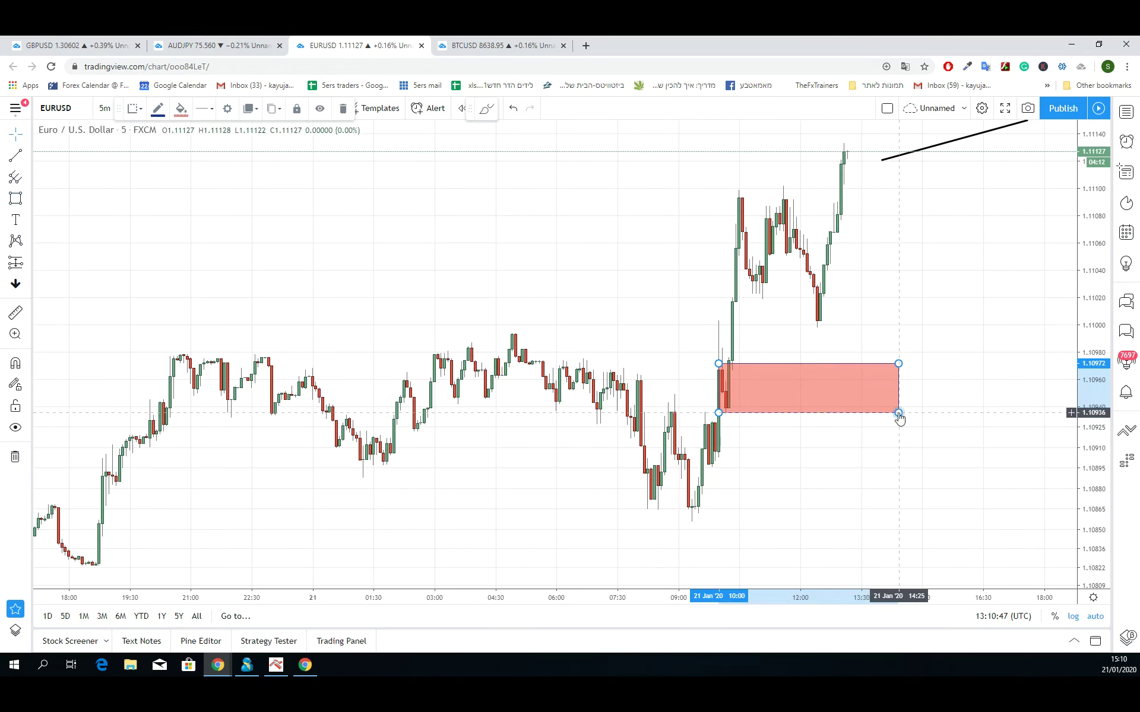
- Change the new rectangle's background color to dark blue
double_click(898, 413)
left_click(548, 393)
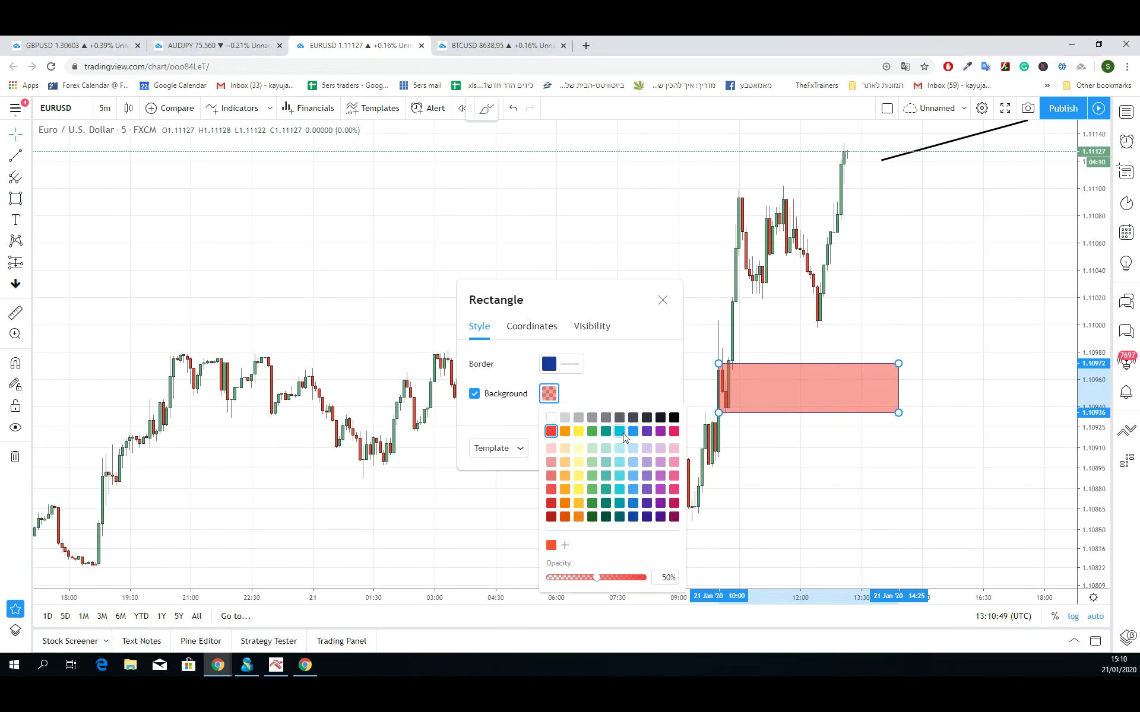
left_click(632, 516)
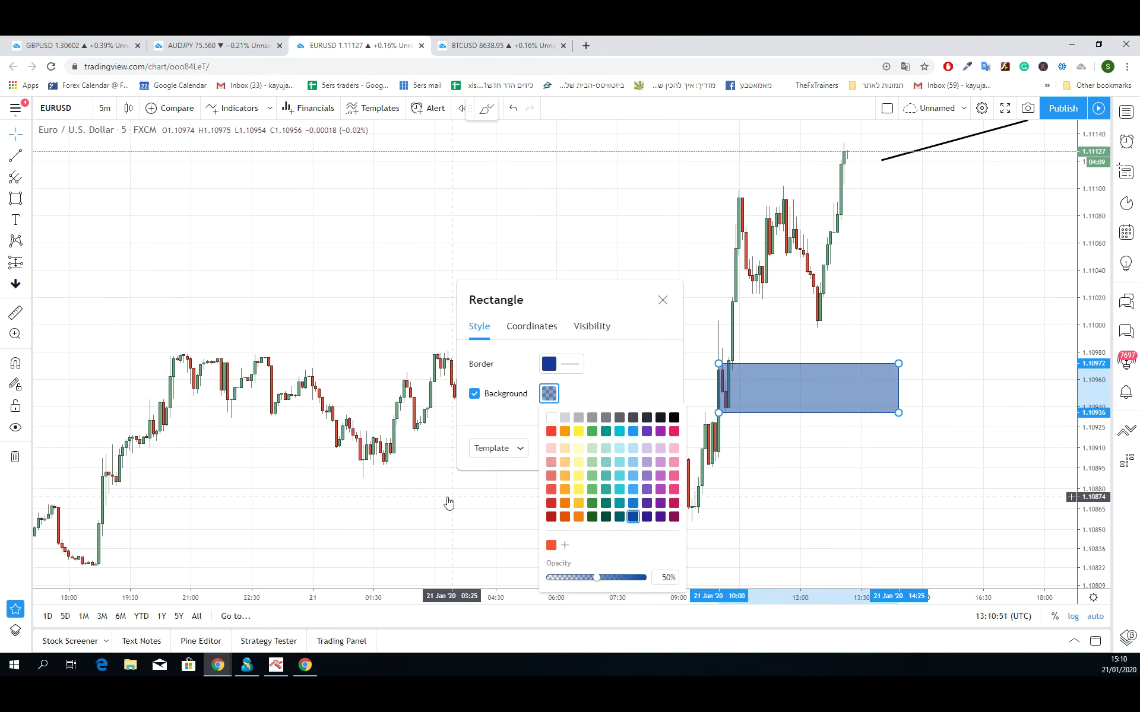
left_click(447, 502)
- Set the chart to the 15-minute timeframe and extend the small blue rectangle to about 22 Jan 05:45, with its lower edge at about 1.10927
left_click(106, 107)
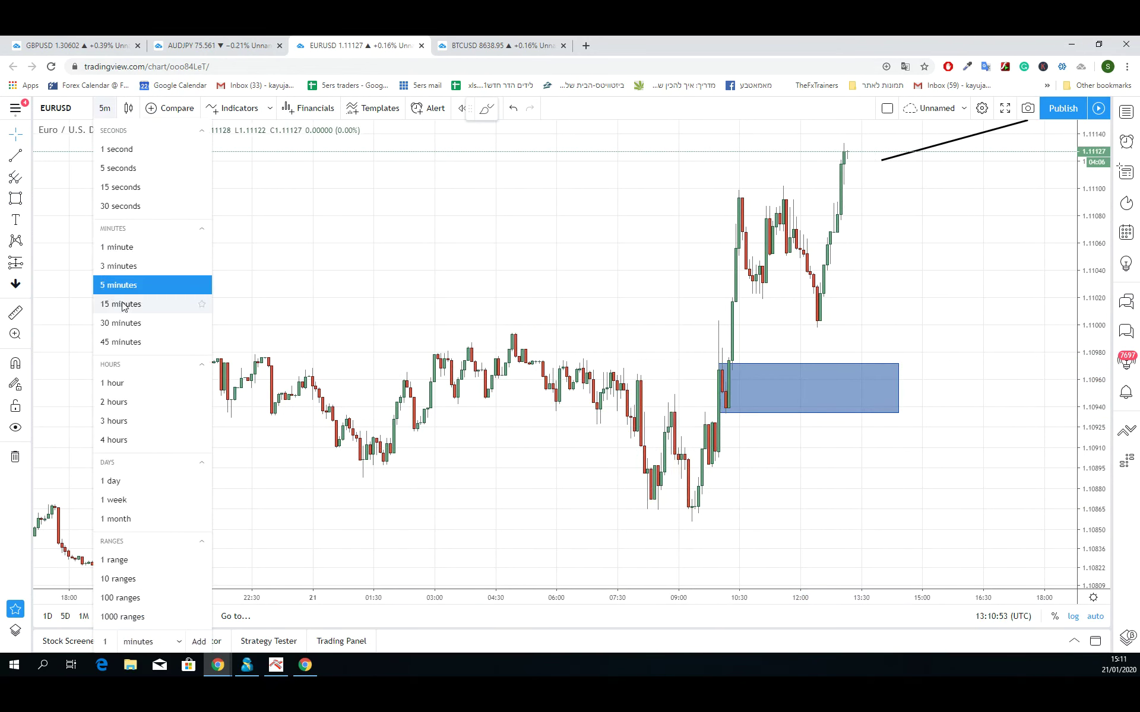
left_click(122, 306)
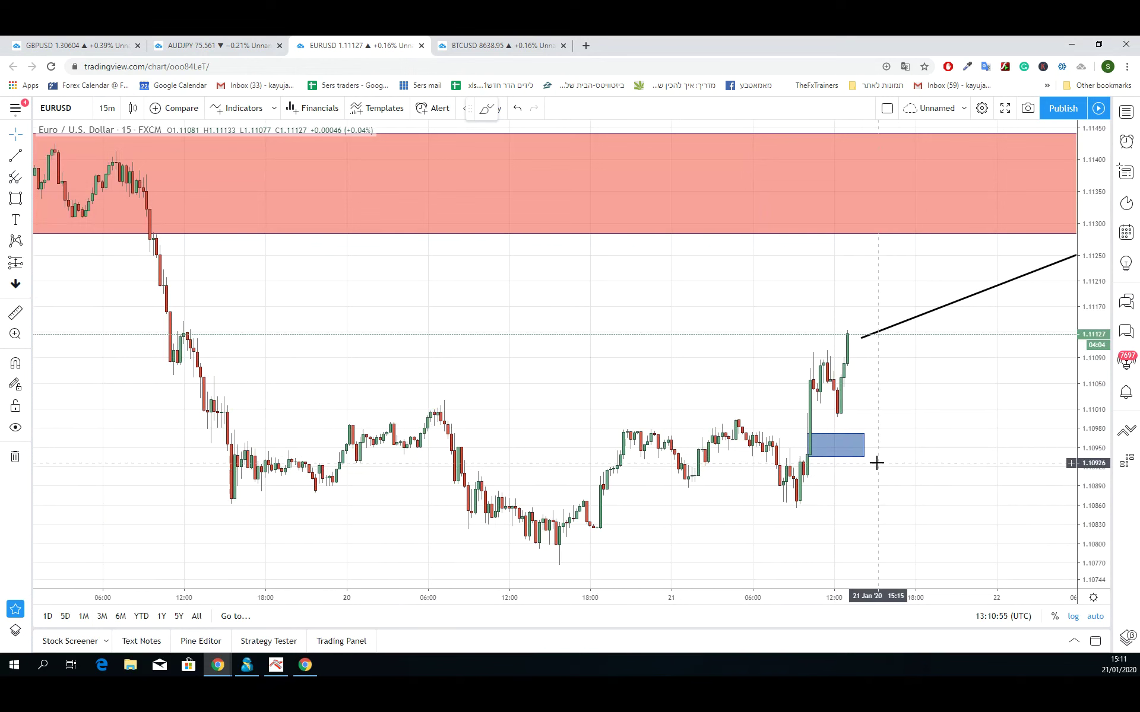
left_click(864, 460)
left_click_drag(864, 460, 1106, 461)
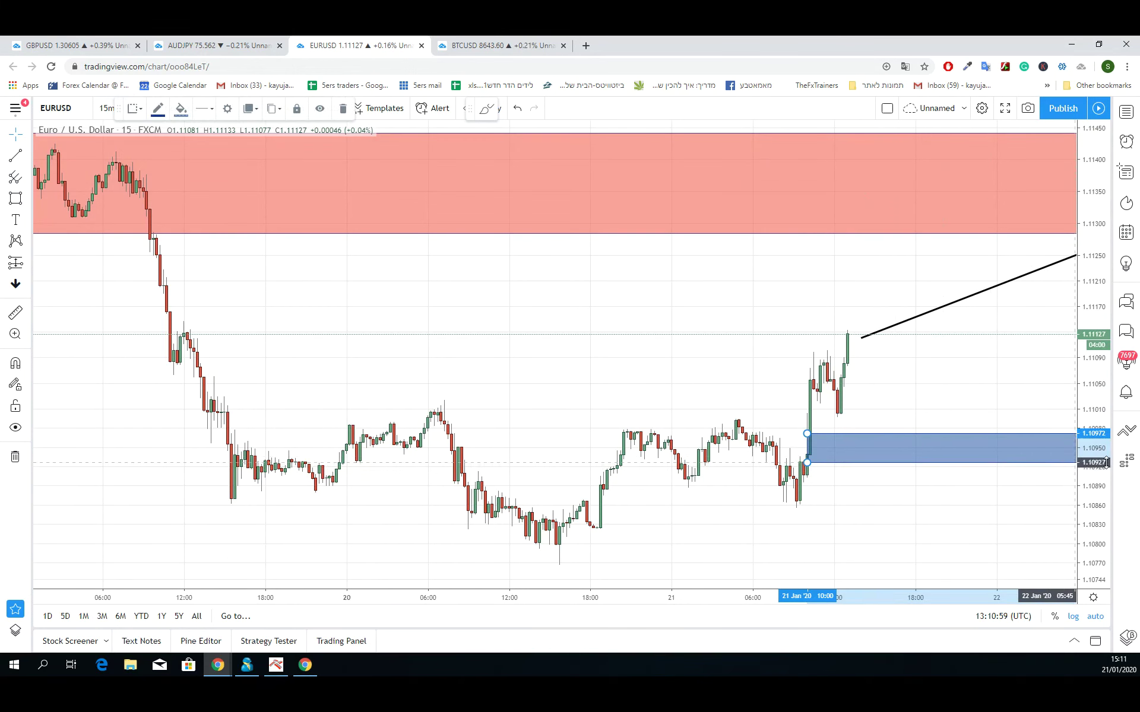
left_click(867, 510)
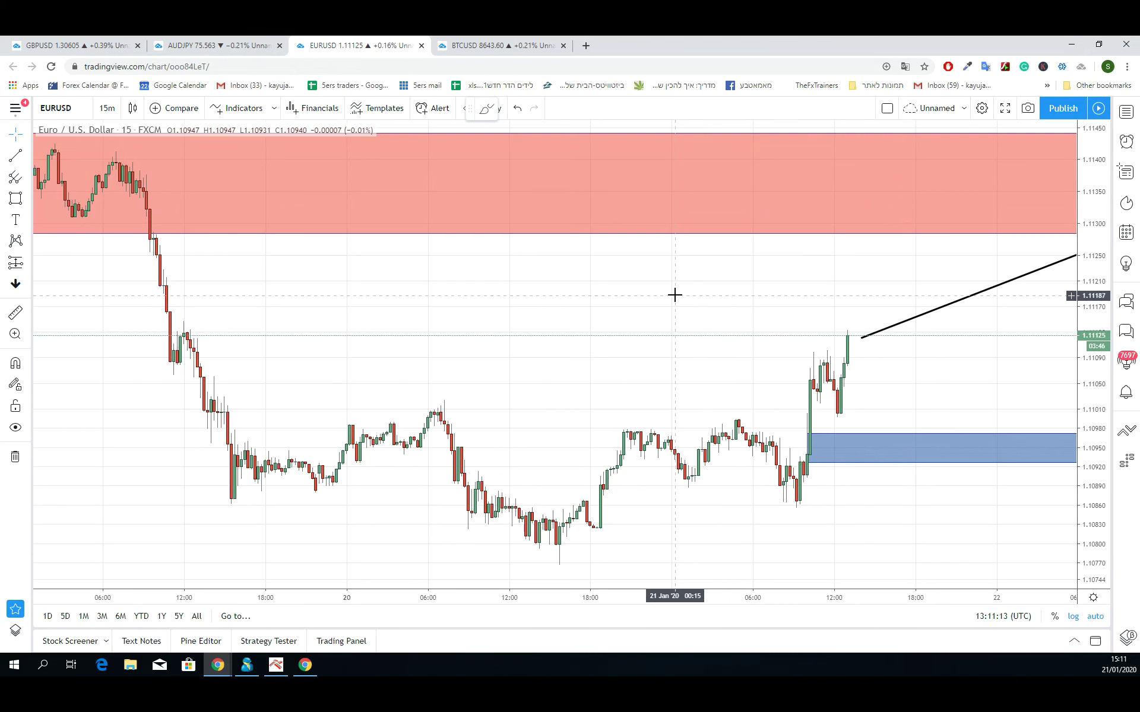
- Return the EURUSD chart to the 4-hour timeframe
scroll(515, 322, "down", 1)
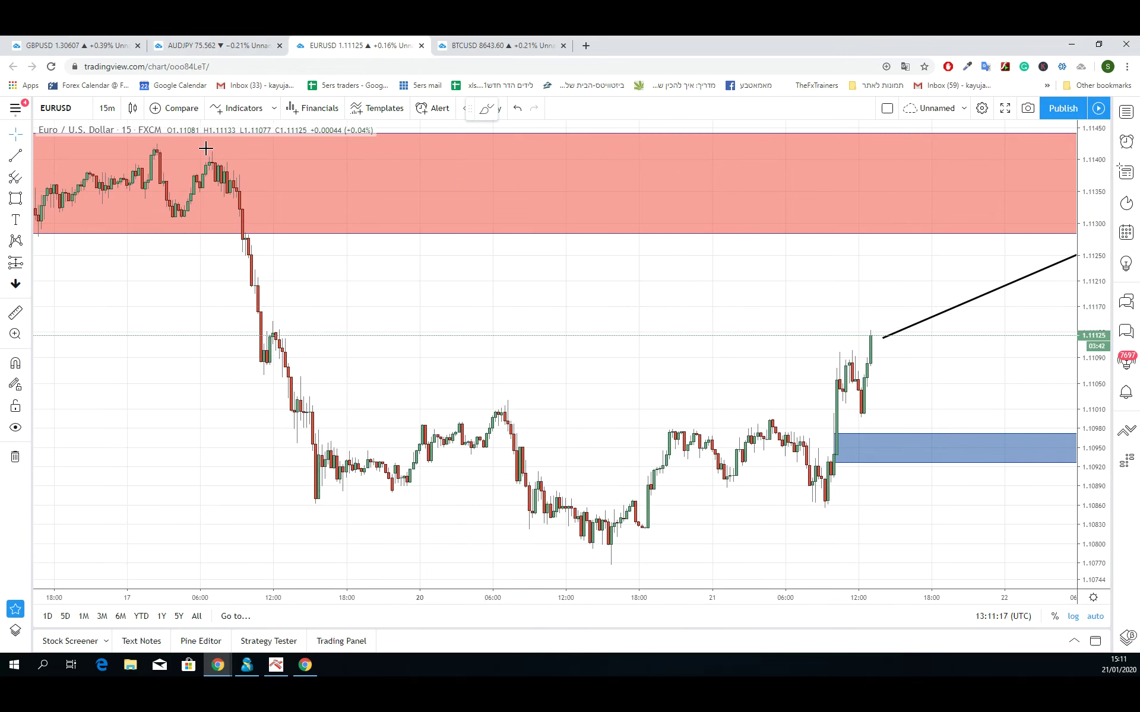
left_click(107, 108)
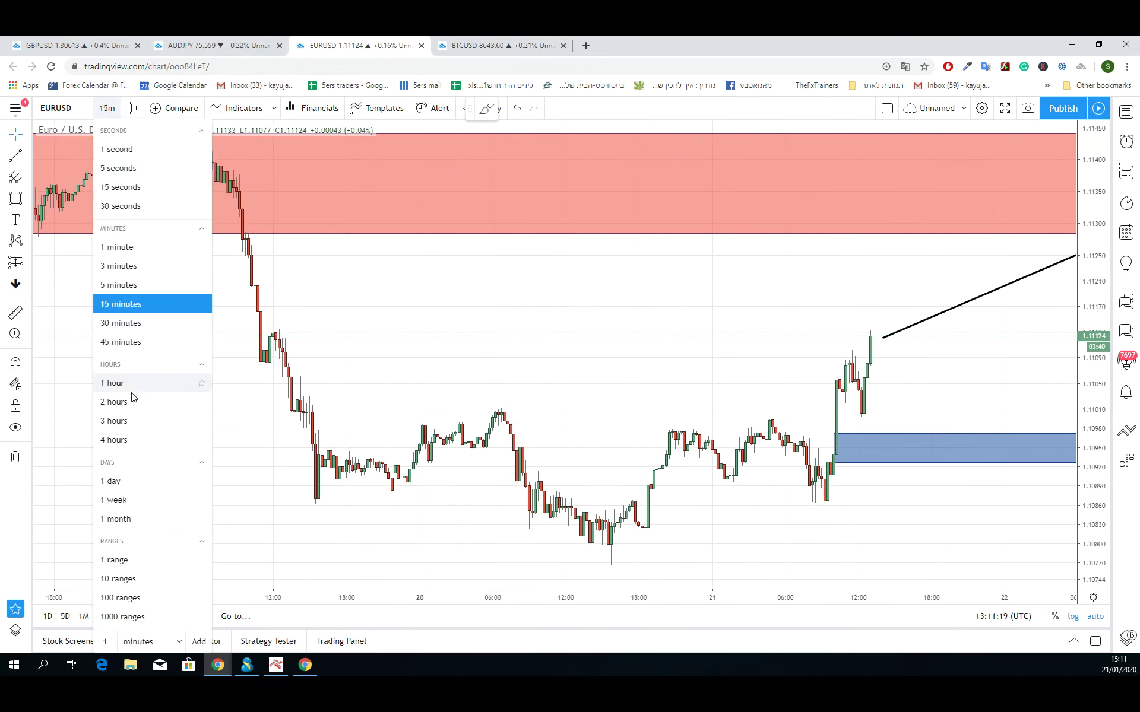
left_click(119, 439)
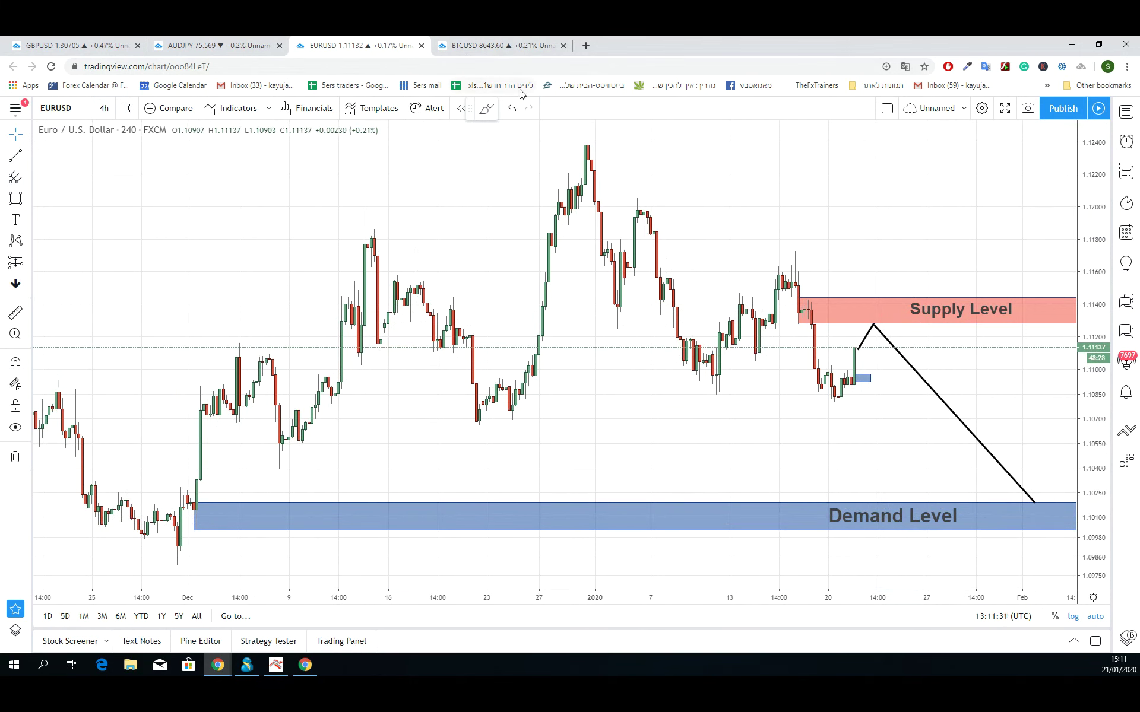
- Switch to the BTCUSD chart and examine the price action between its Supply Level and Demand Level zones
left_click(515, 46)
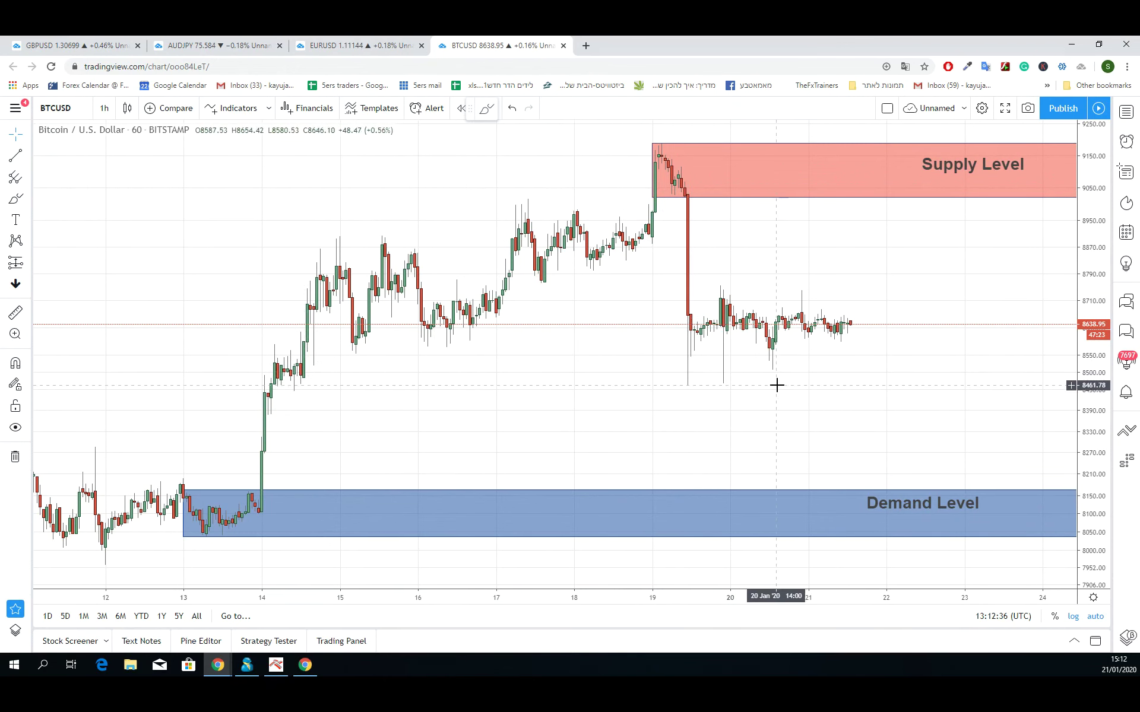
scroll(641, 406, "up", 1)
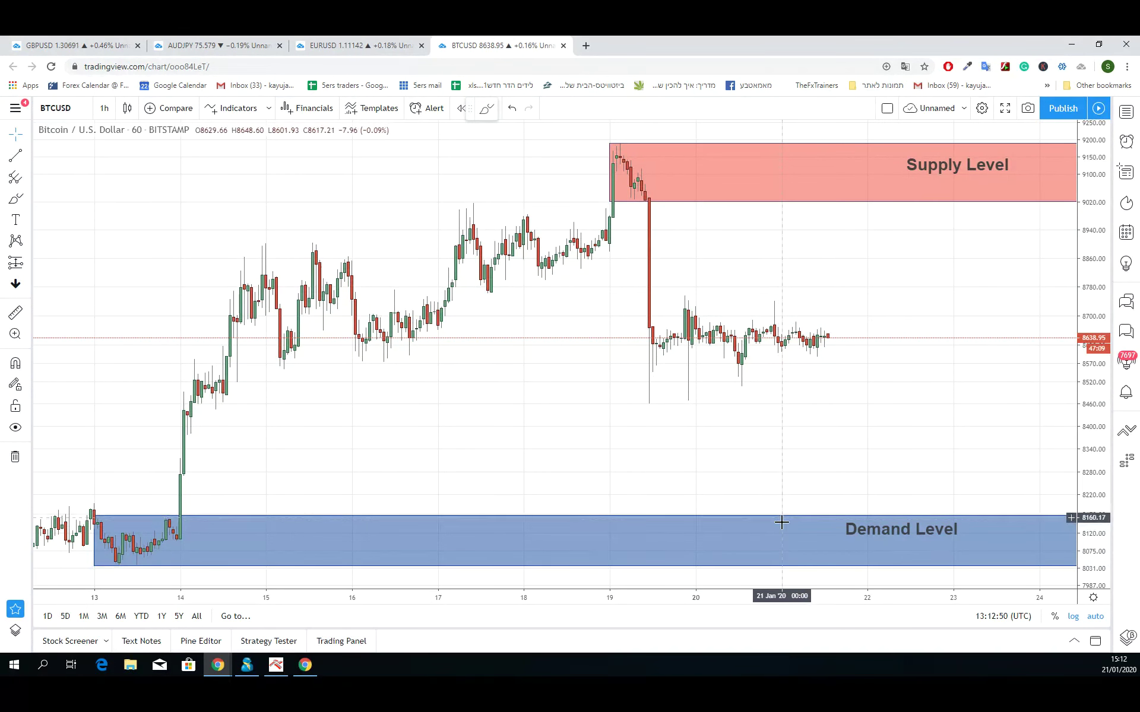
scroll(460, 524, "down", 1)
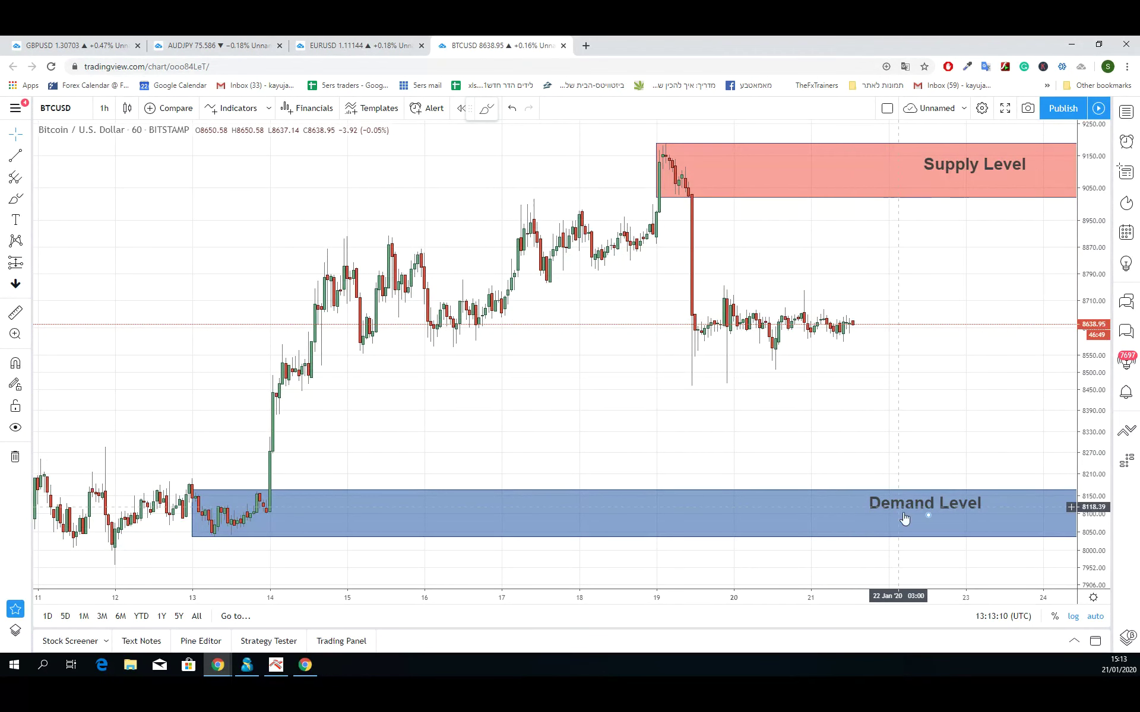
- Reposition the Demand Level and Supply Level text labels nearer the middle height of their BTCUSD zones
left_click_drag(903, 508, 912, 512)
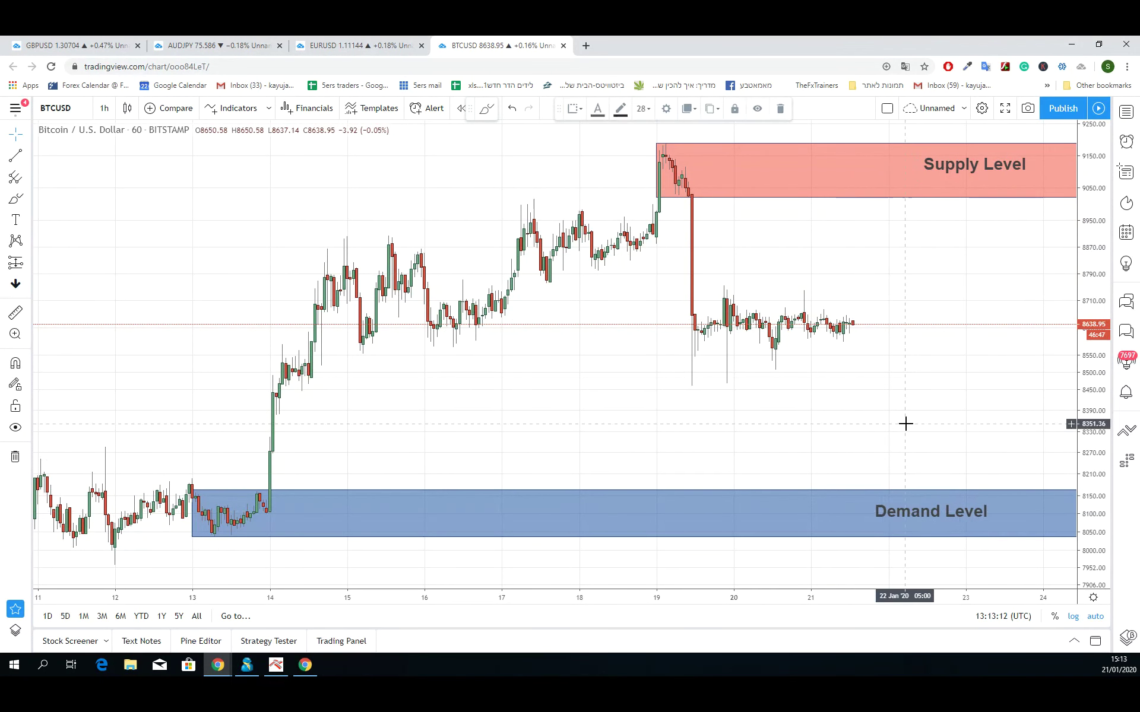
left_click(858, 249)
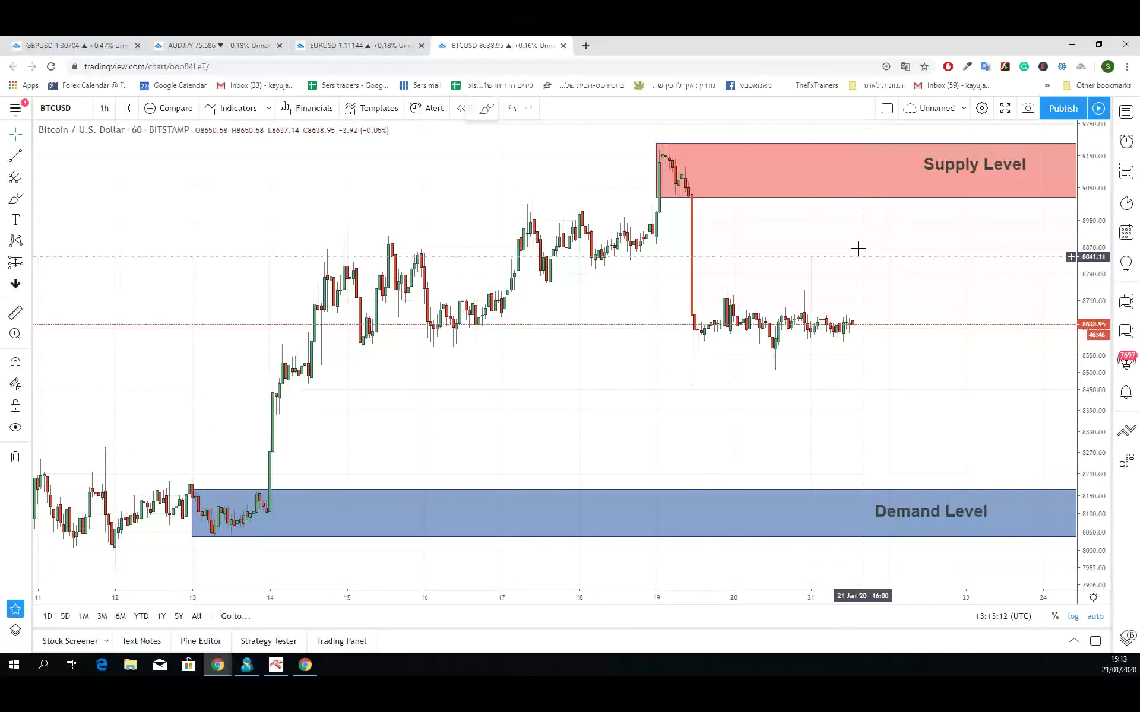
left_click_drag(948, 170, 932, 174)
left_click(896, 198)
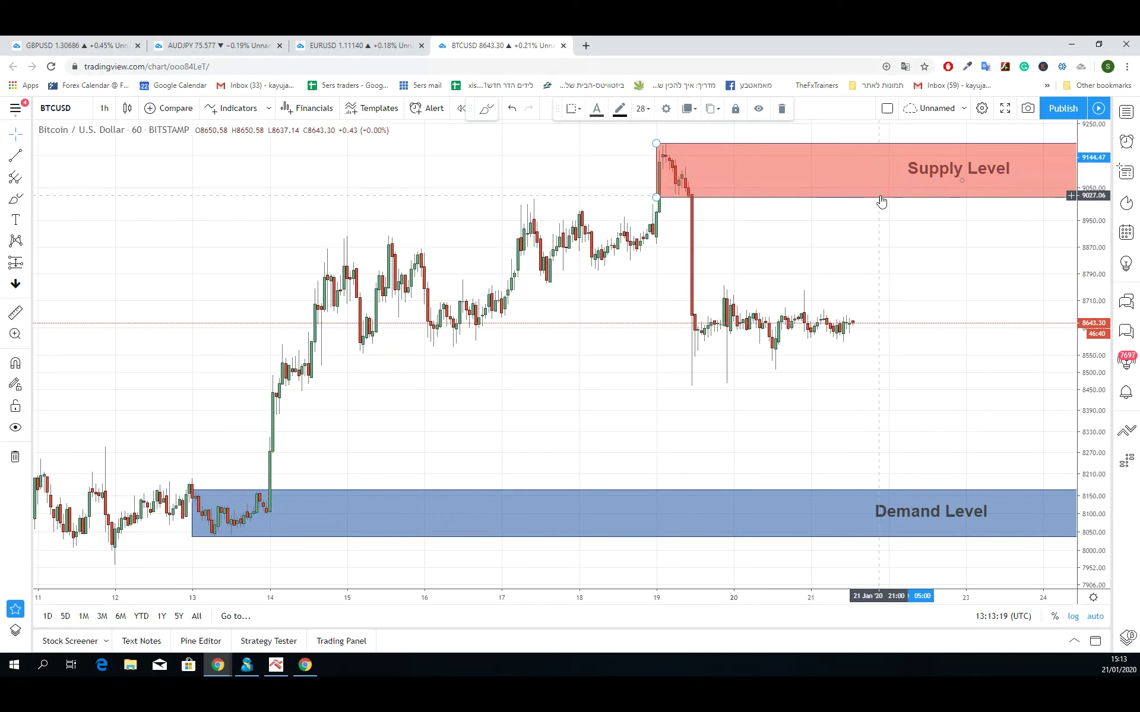
- Draw two connected trend lines on BTCUSD, from about 8648 up to the Supply Level's lower edge at about 9020 and down to the Demand Level's upper edge
left_click(14, 157)
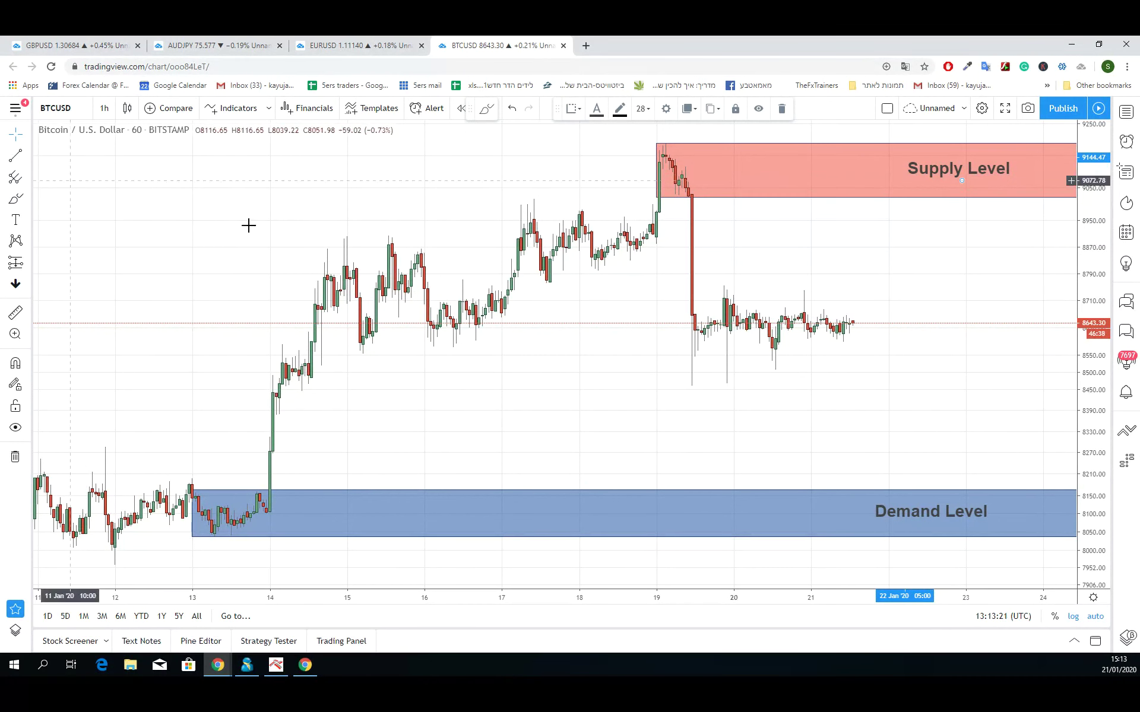
left_click(856, 321)
left_click(929, 198)
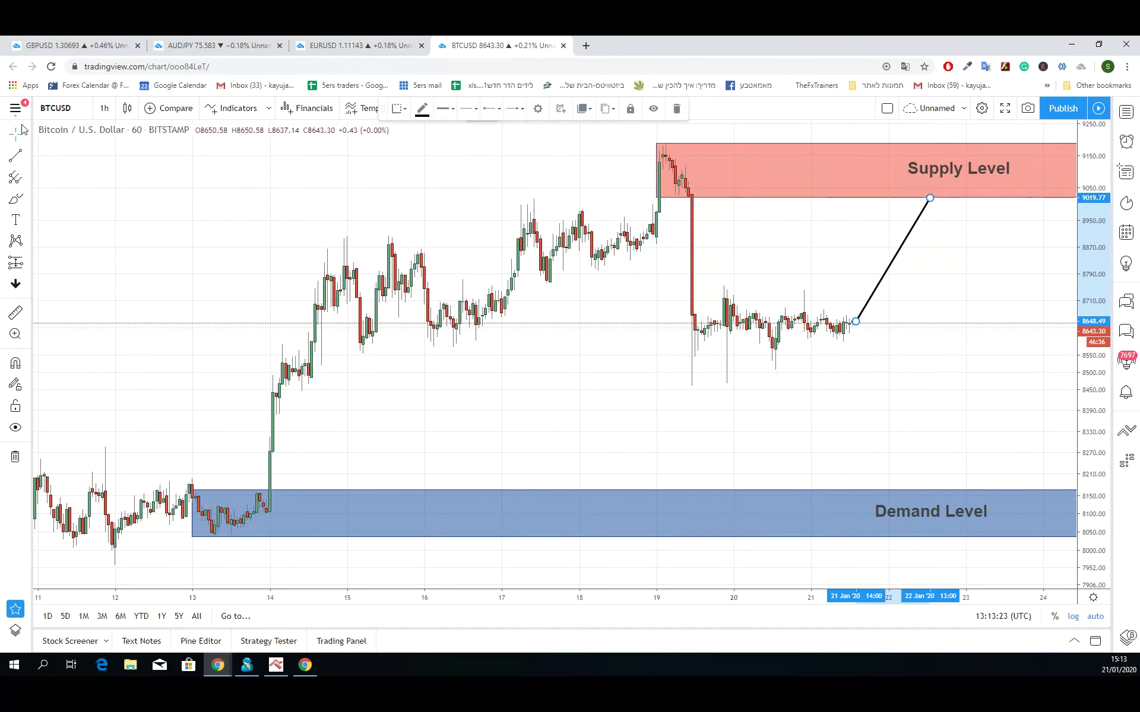
left_click(931, 199)
left_click(1065, 491)
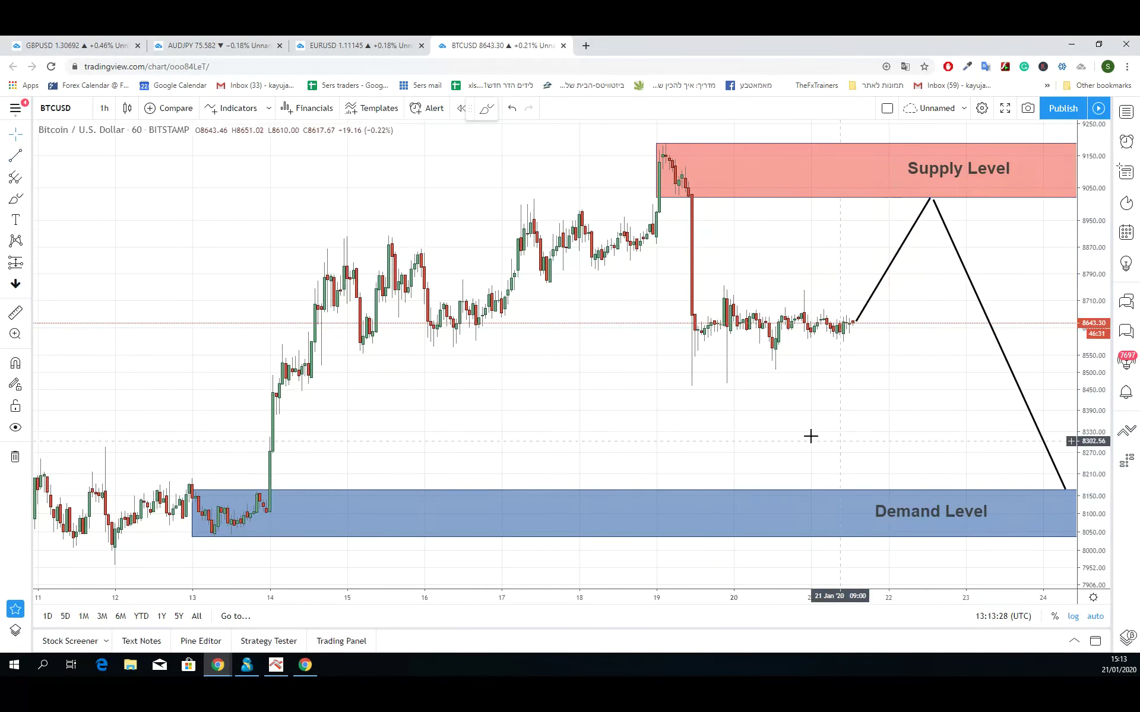
scroll(567, 407, "up", 2)
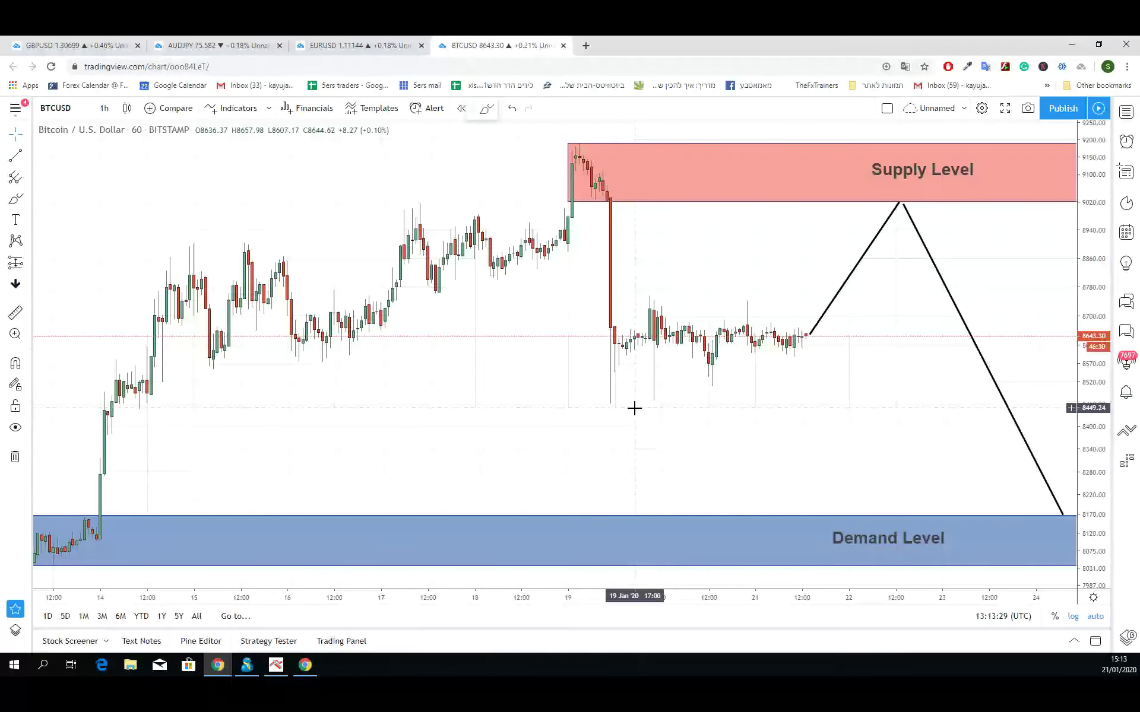
scroll(964, 529, "right", 2)
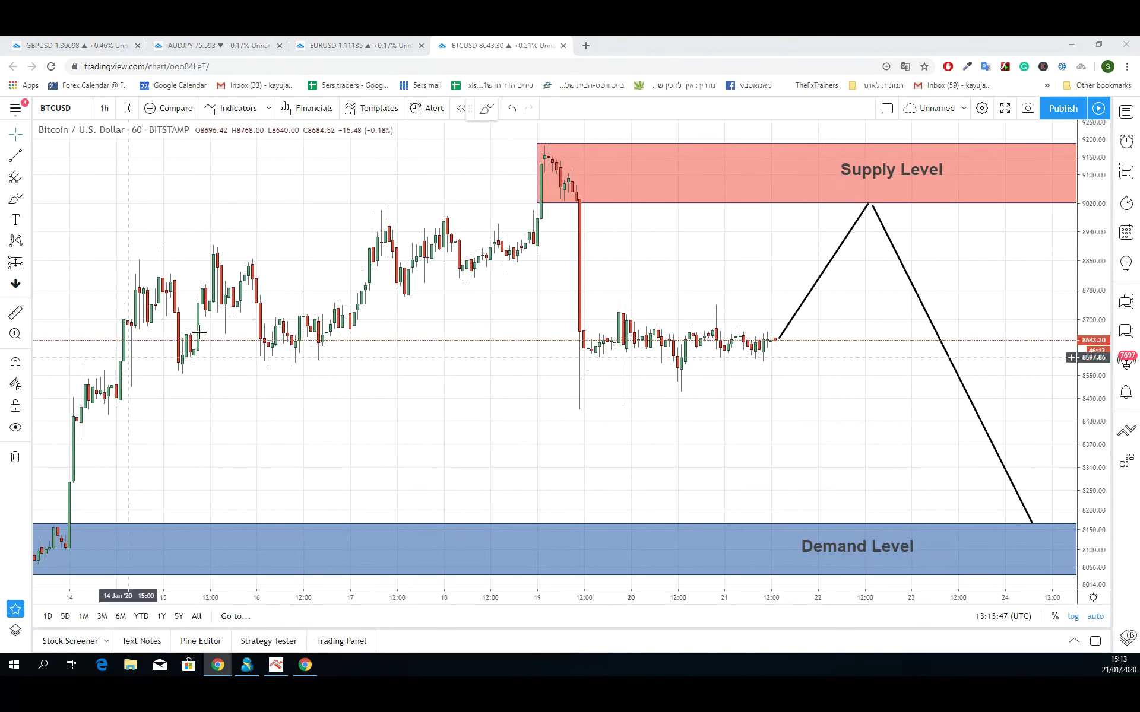
left_click(386, 425)
scroll(385, 424, "down", 1)
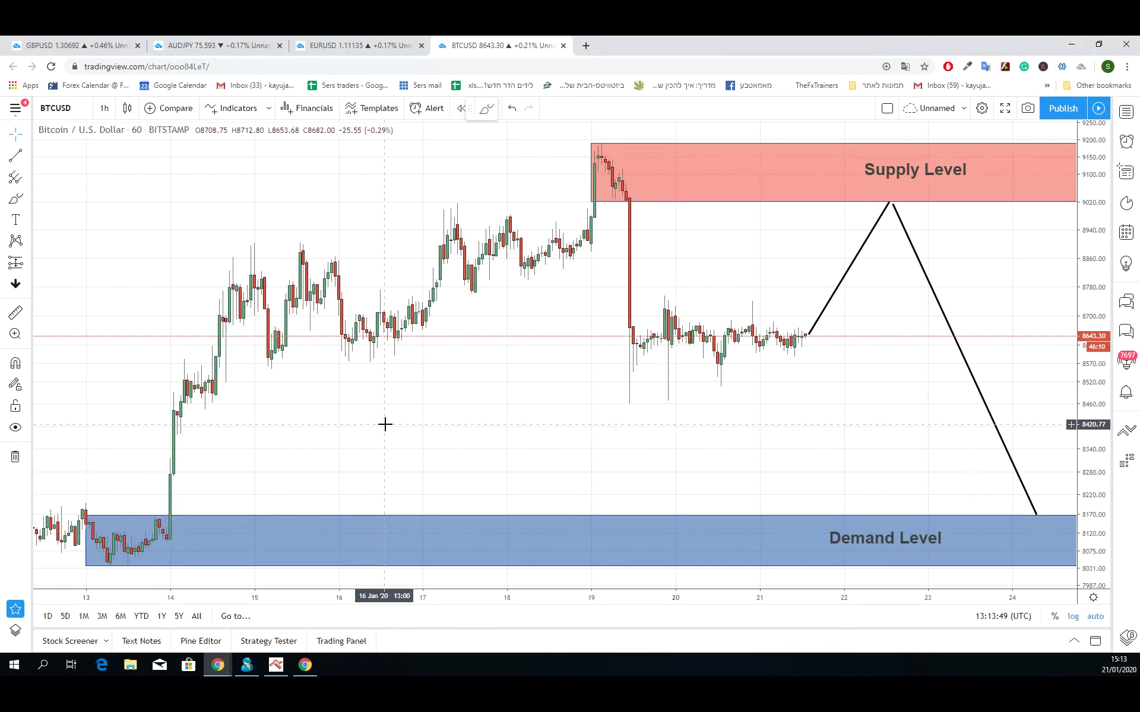